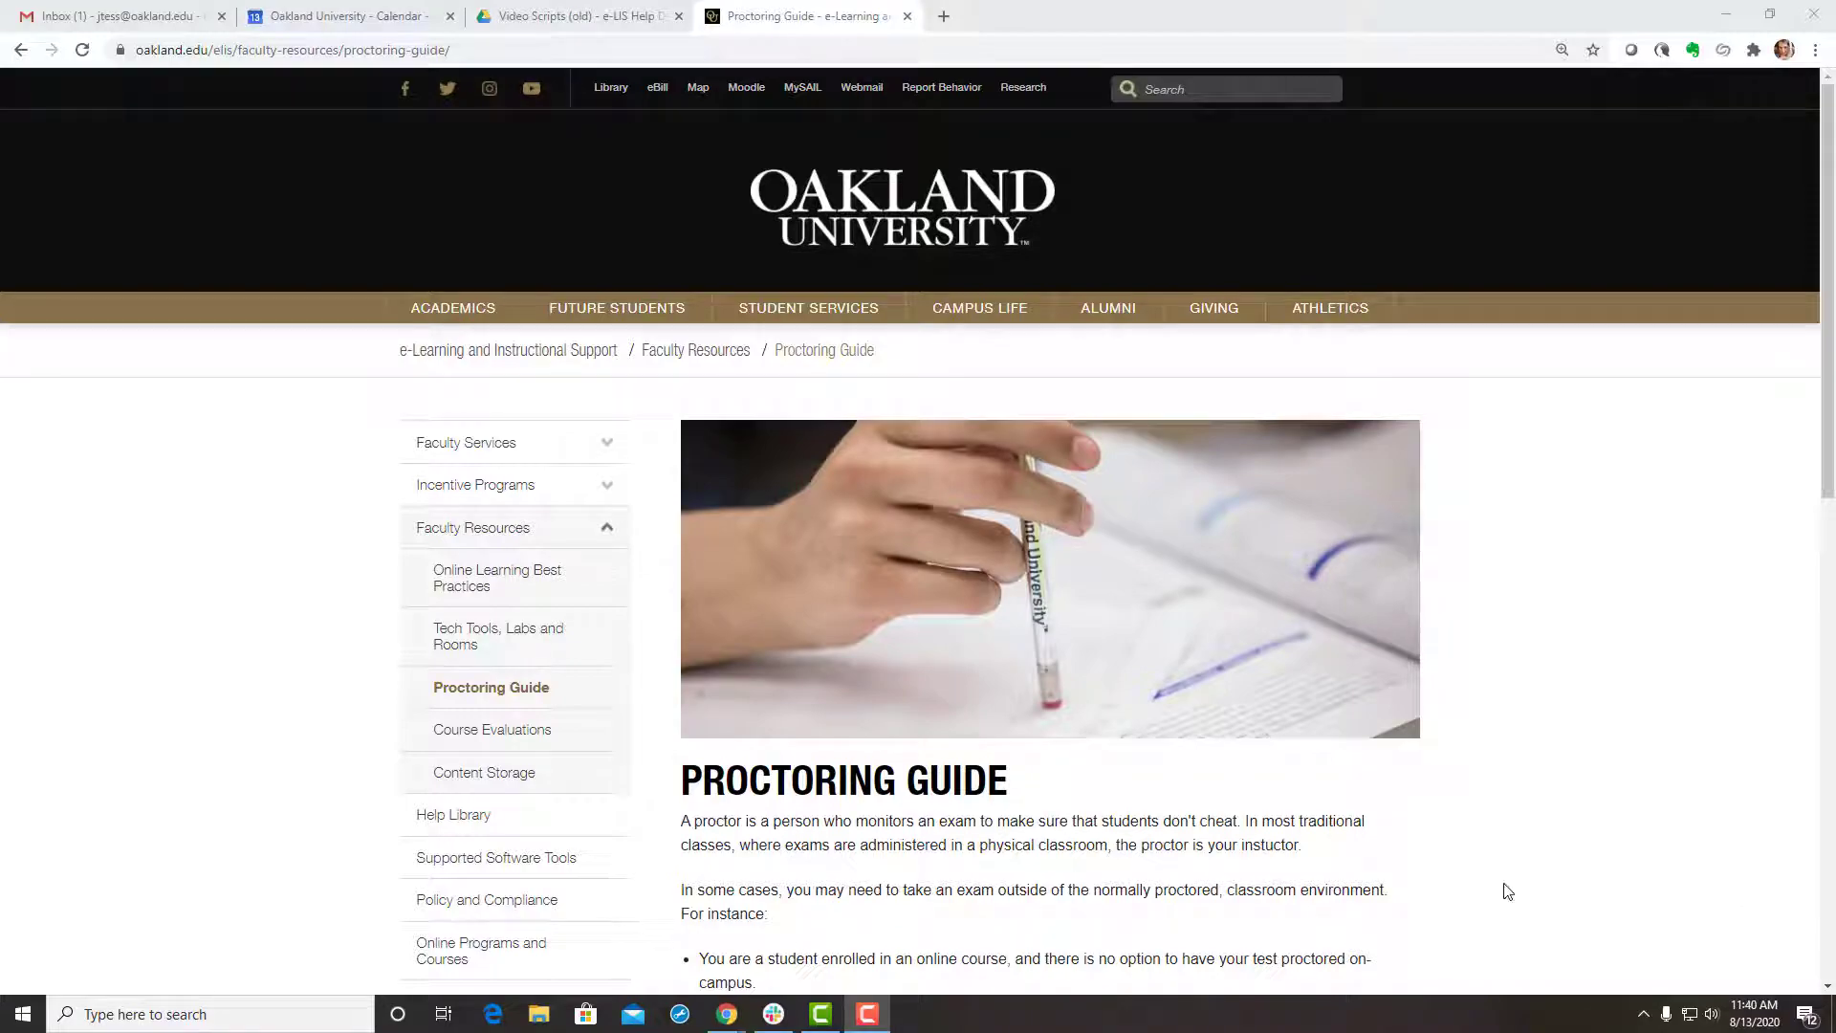
Step: Expand the Using ProctorU section and scroll to the 'Instructors - Getting Started' steps
{"action": "scroll", "coordinate": [1508, 891], "scroll_direction": "down", "scroll_amount": 5}
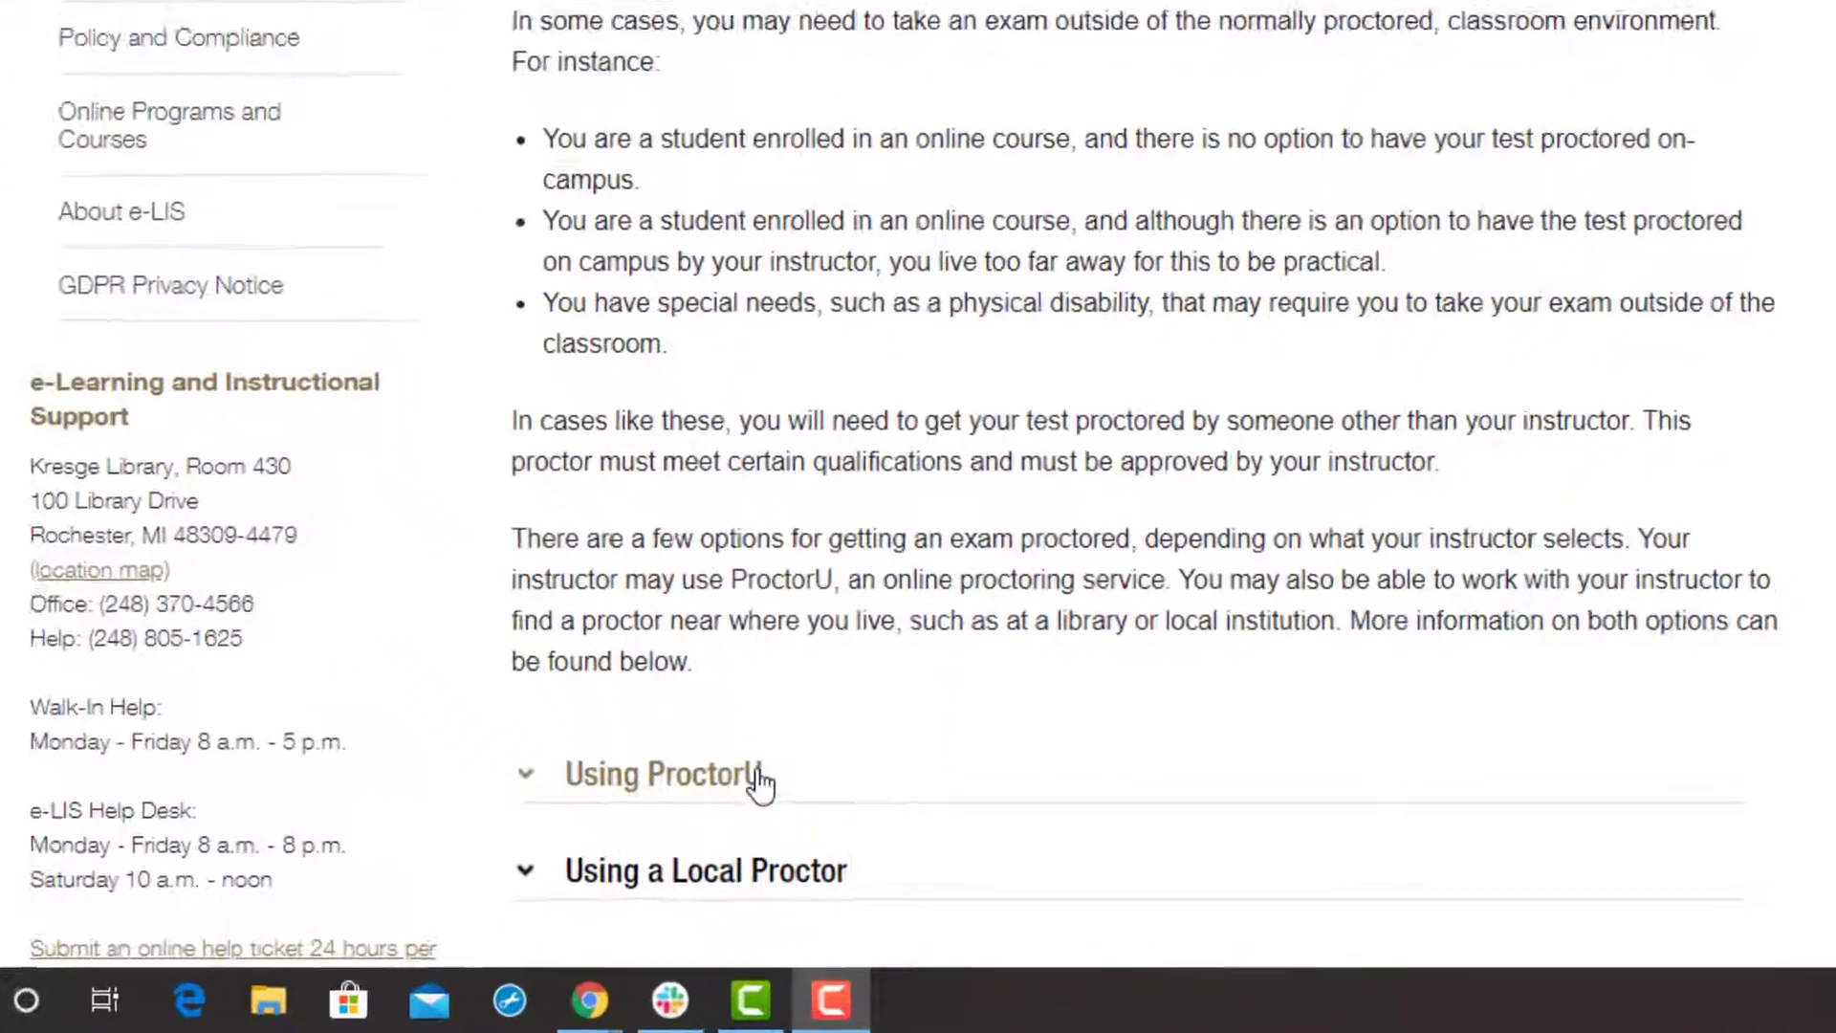
{"action": "left_click", "coordinate": [824, 887]}
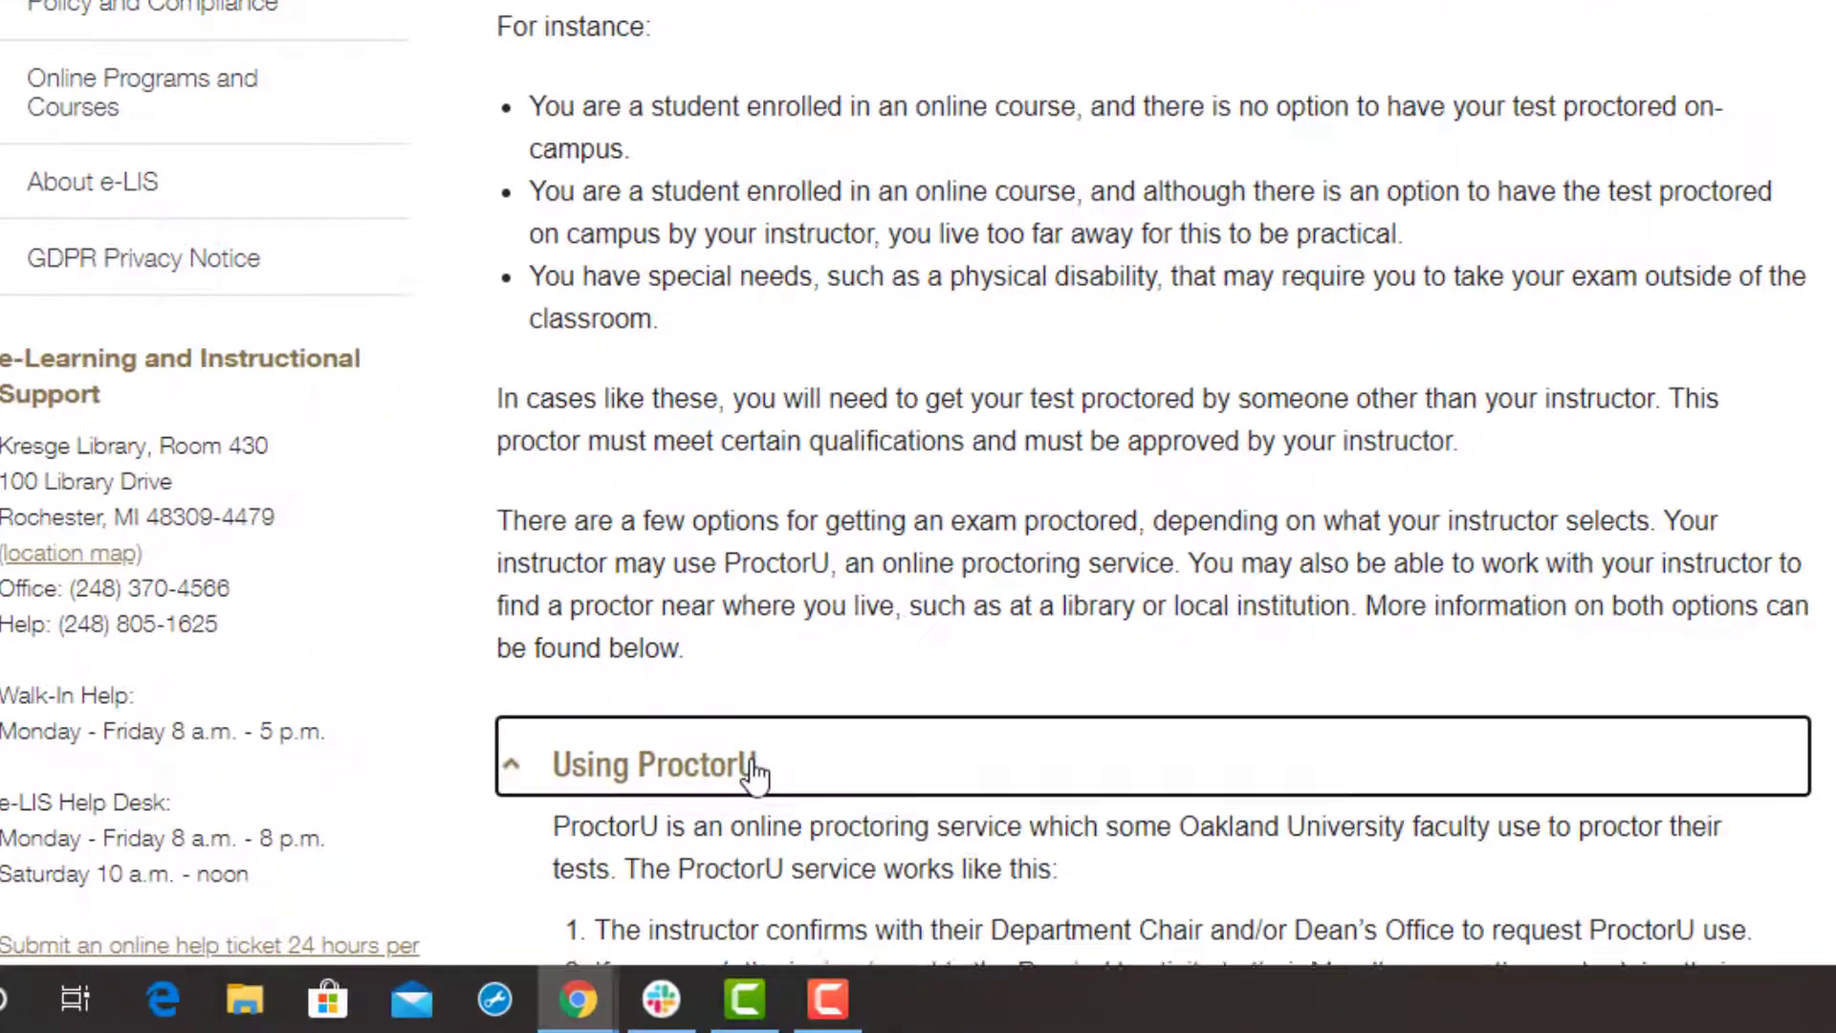
{"action": "scroll", "coordinate": [753, 773], "scroll_direction": "down", "scroll_amount": 5}
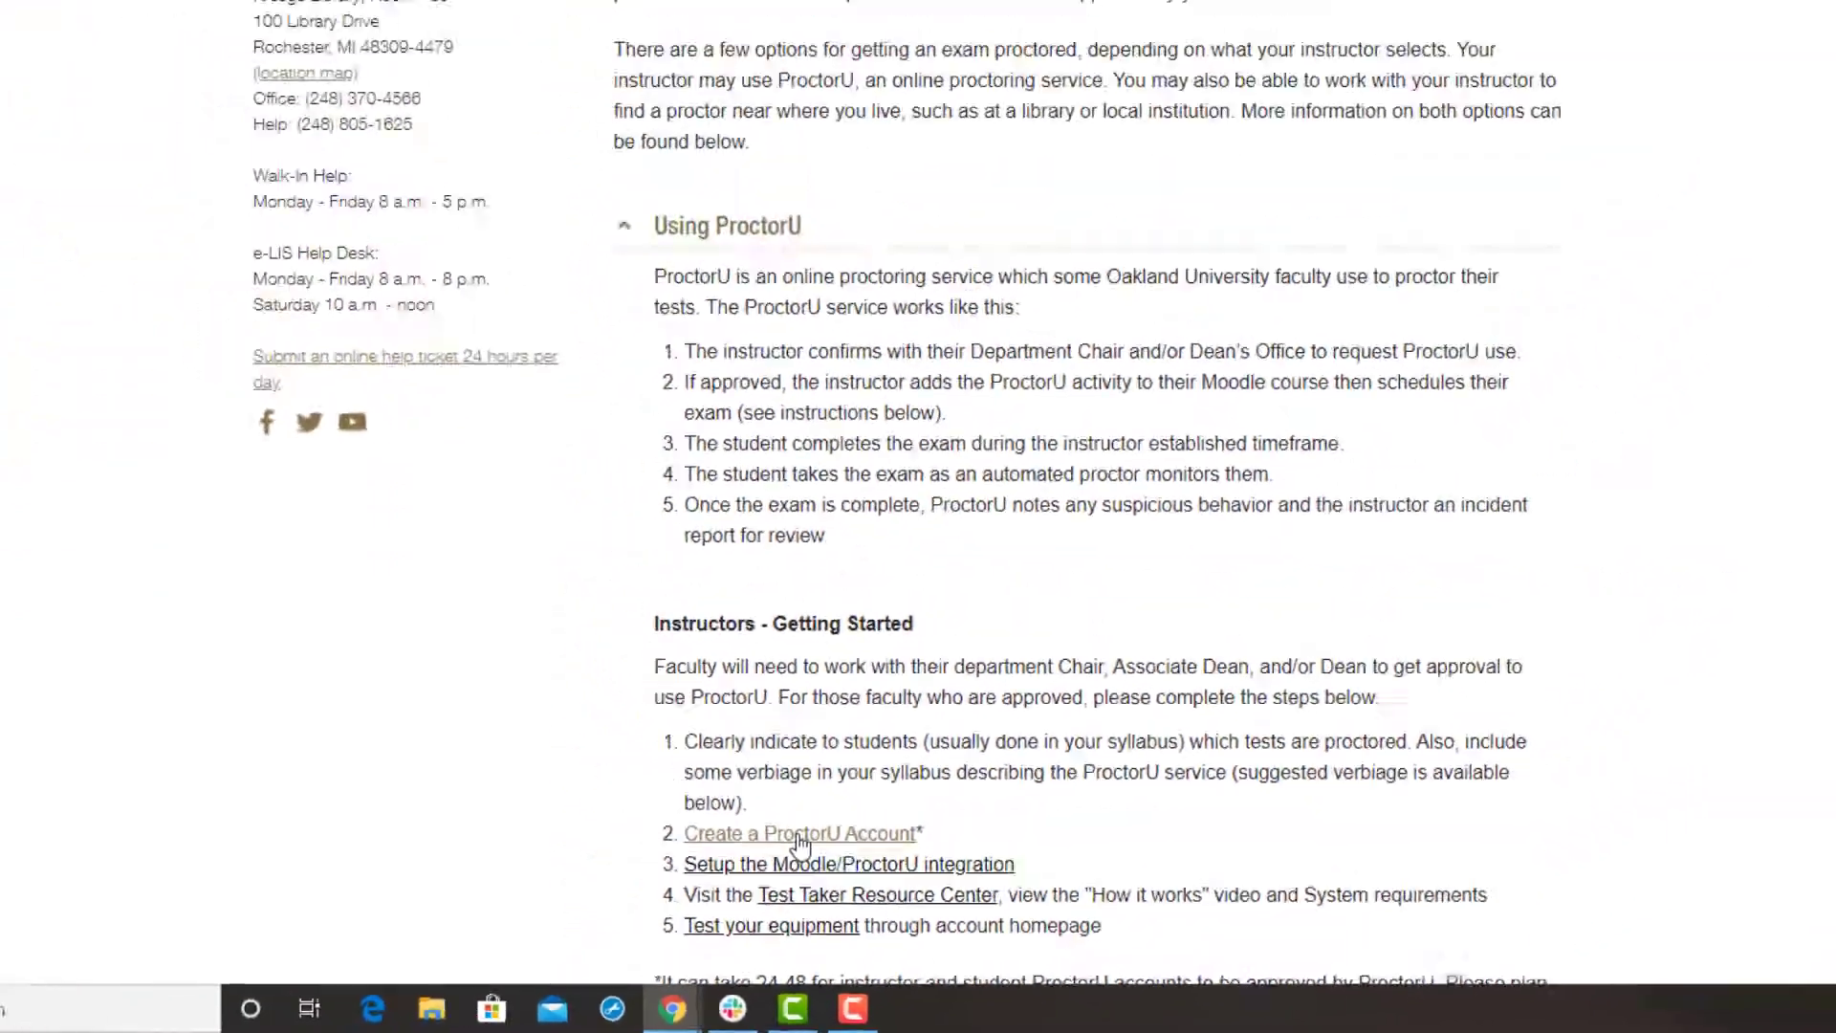
Step: Follow the 'Create a ProctorU Account' link to ProctorU's account creation page
{"action": "left_click", "coordinate": [802, 844]}
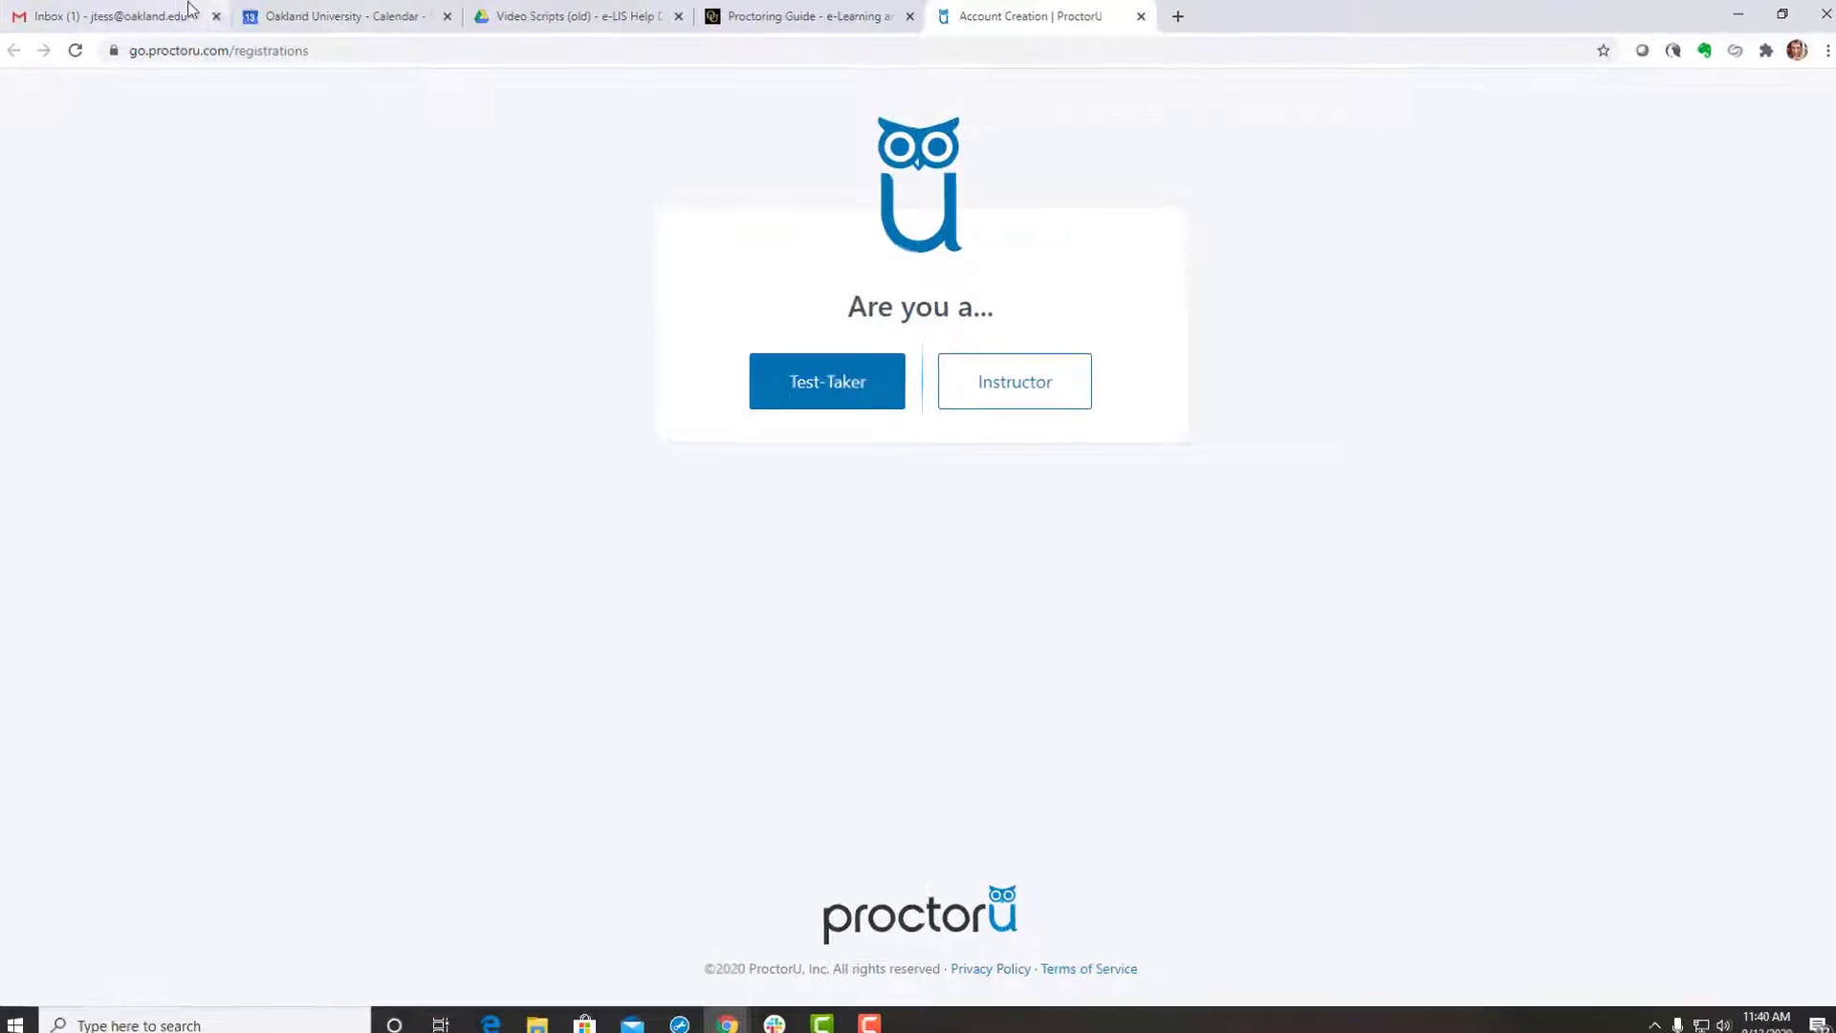
Step: Open the ProctorU account-activation email in the Gmail inbox
{"action": "left_click", "coordinate": [125, 16]}
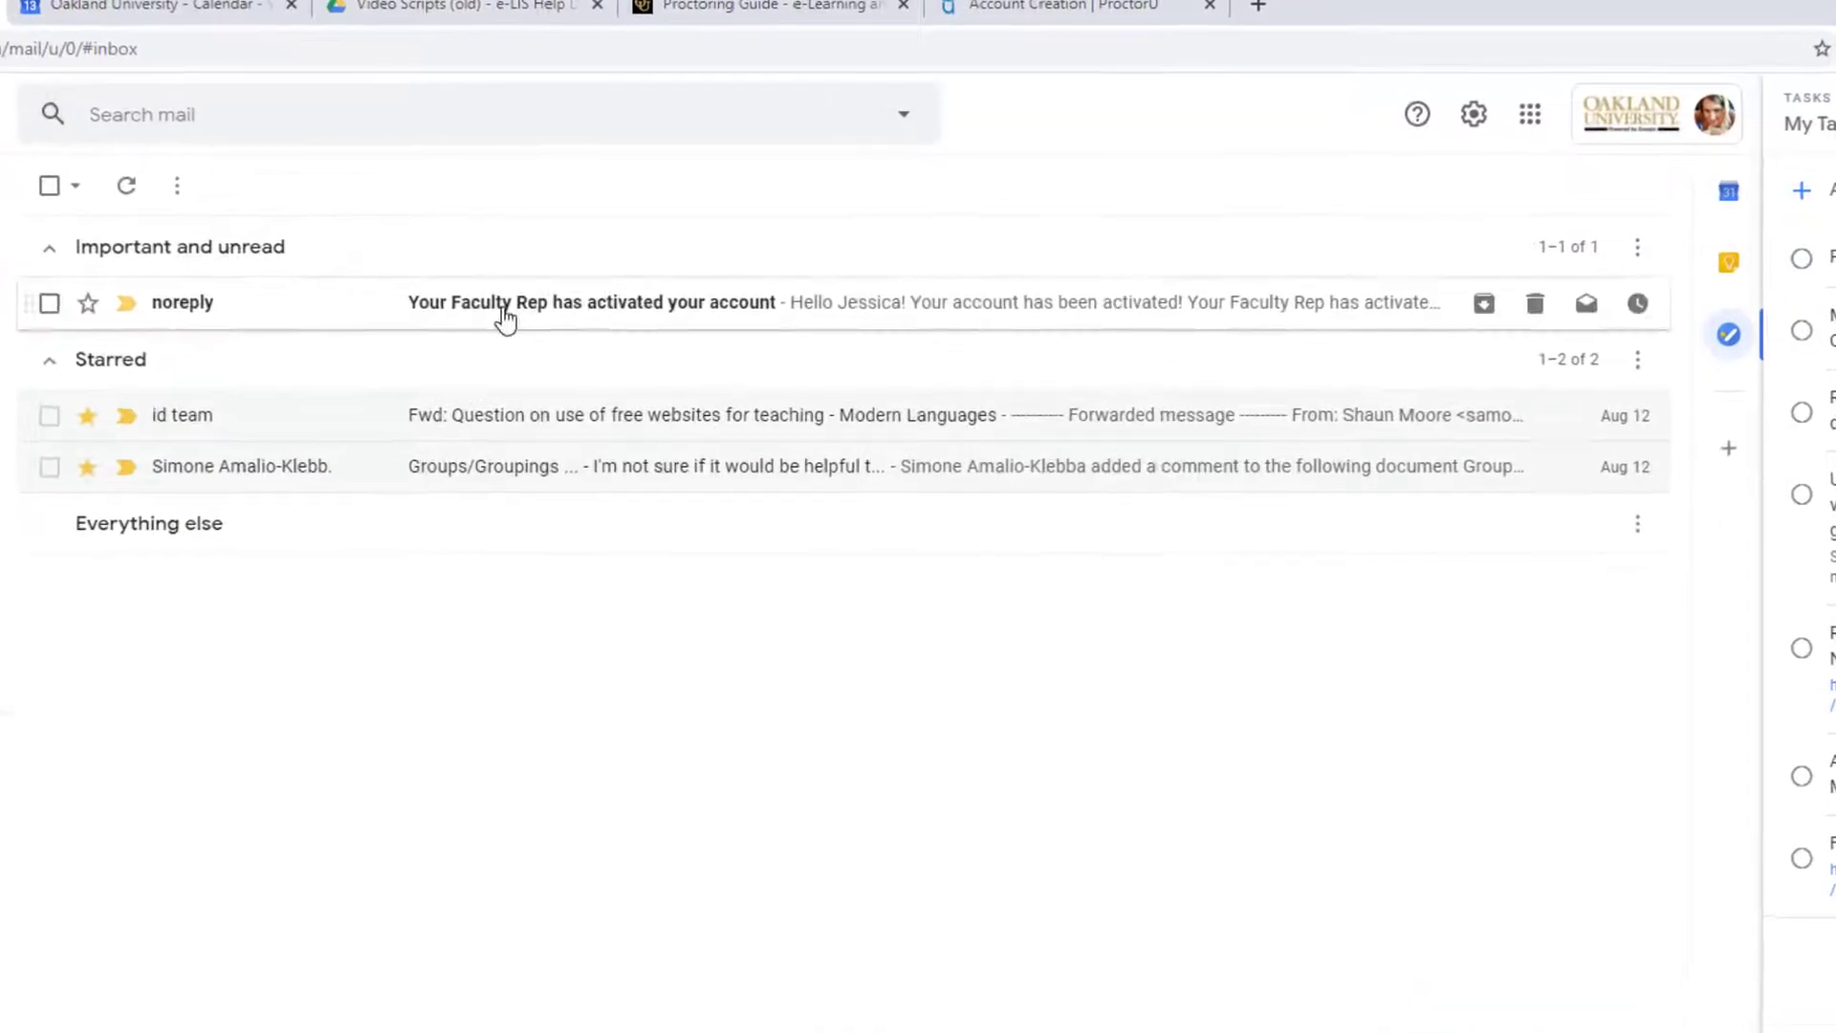
{"action": "left_click", "coordinate": [504, 319]}
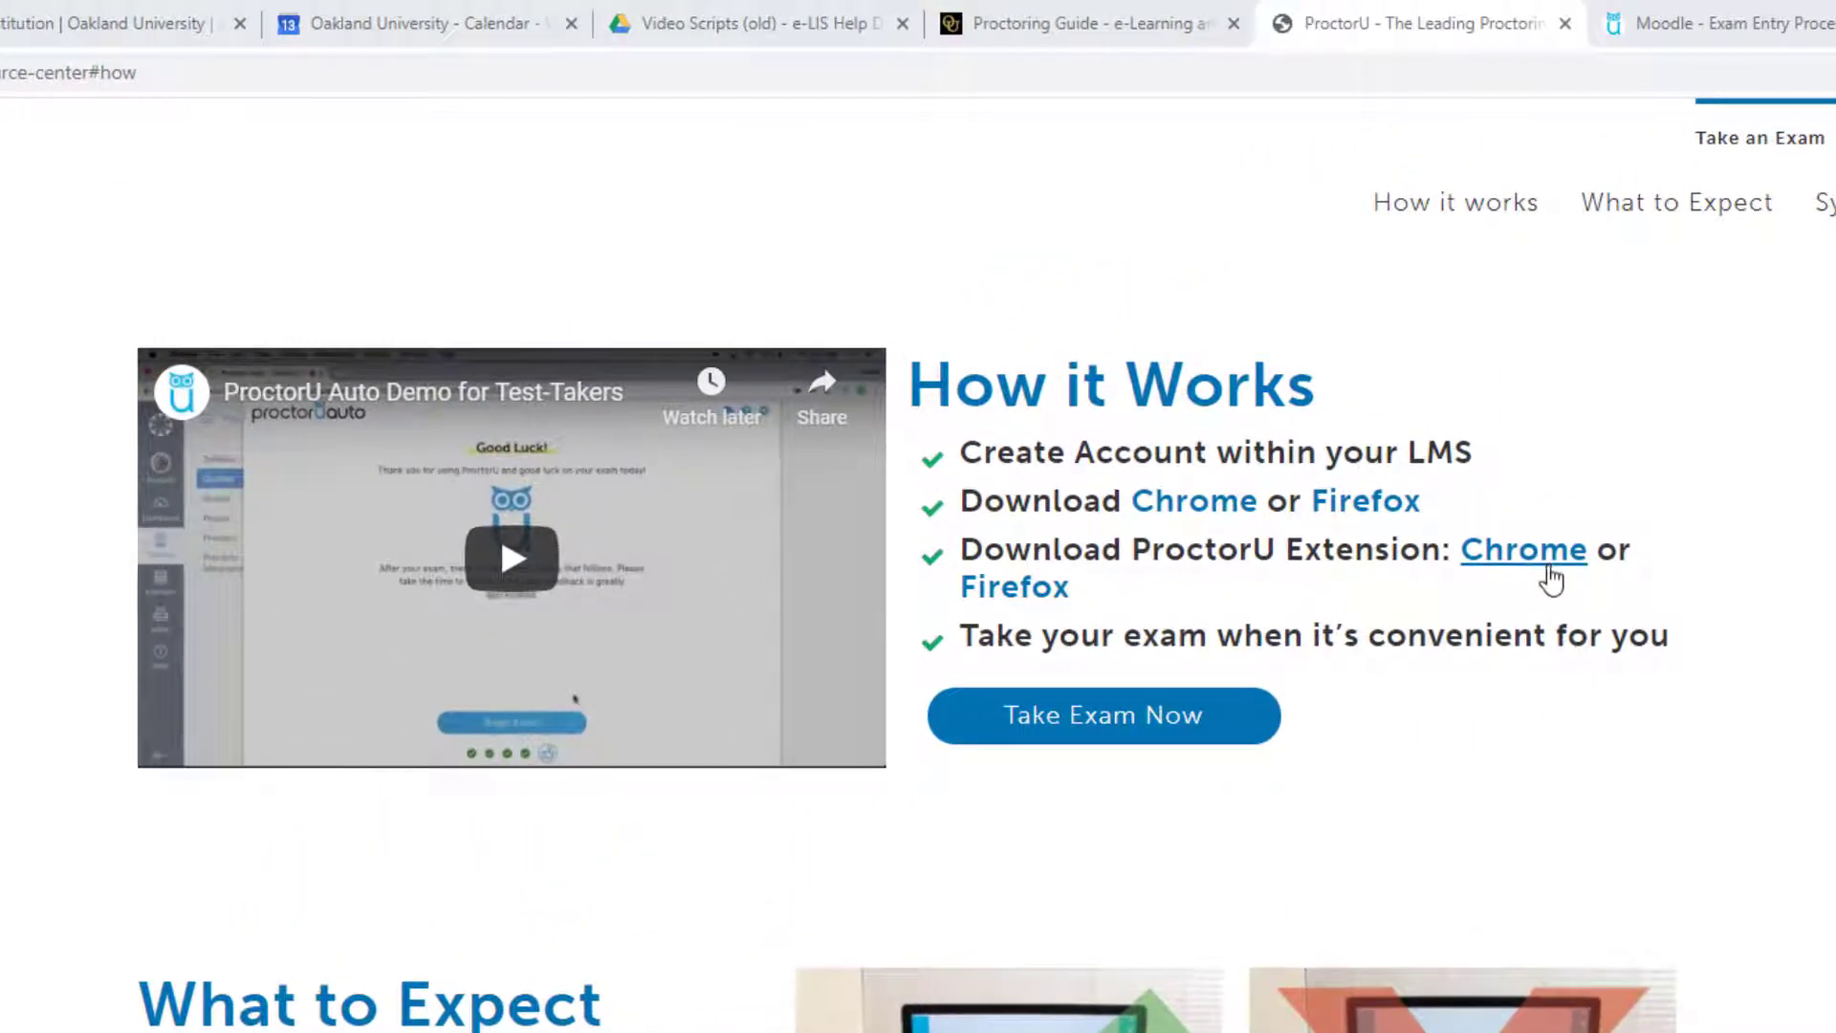
Step: Add the ProctorU extension to Chrome from the Chrome Web Store and confirm its installation
{"action": "left_click", "coordinate": [1550, 573]}
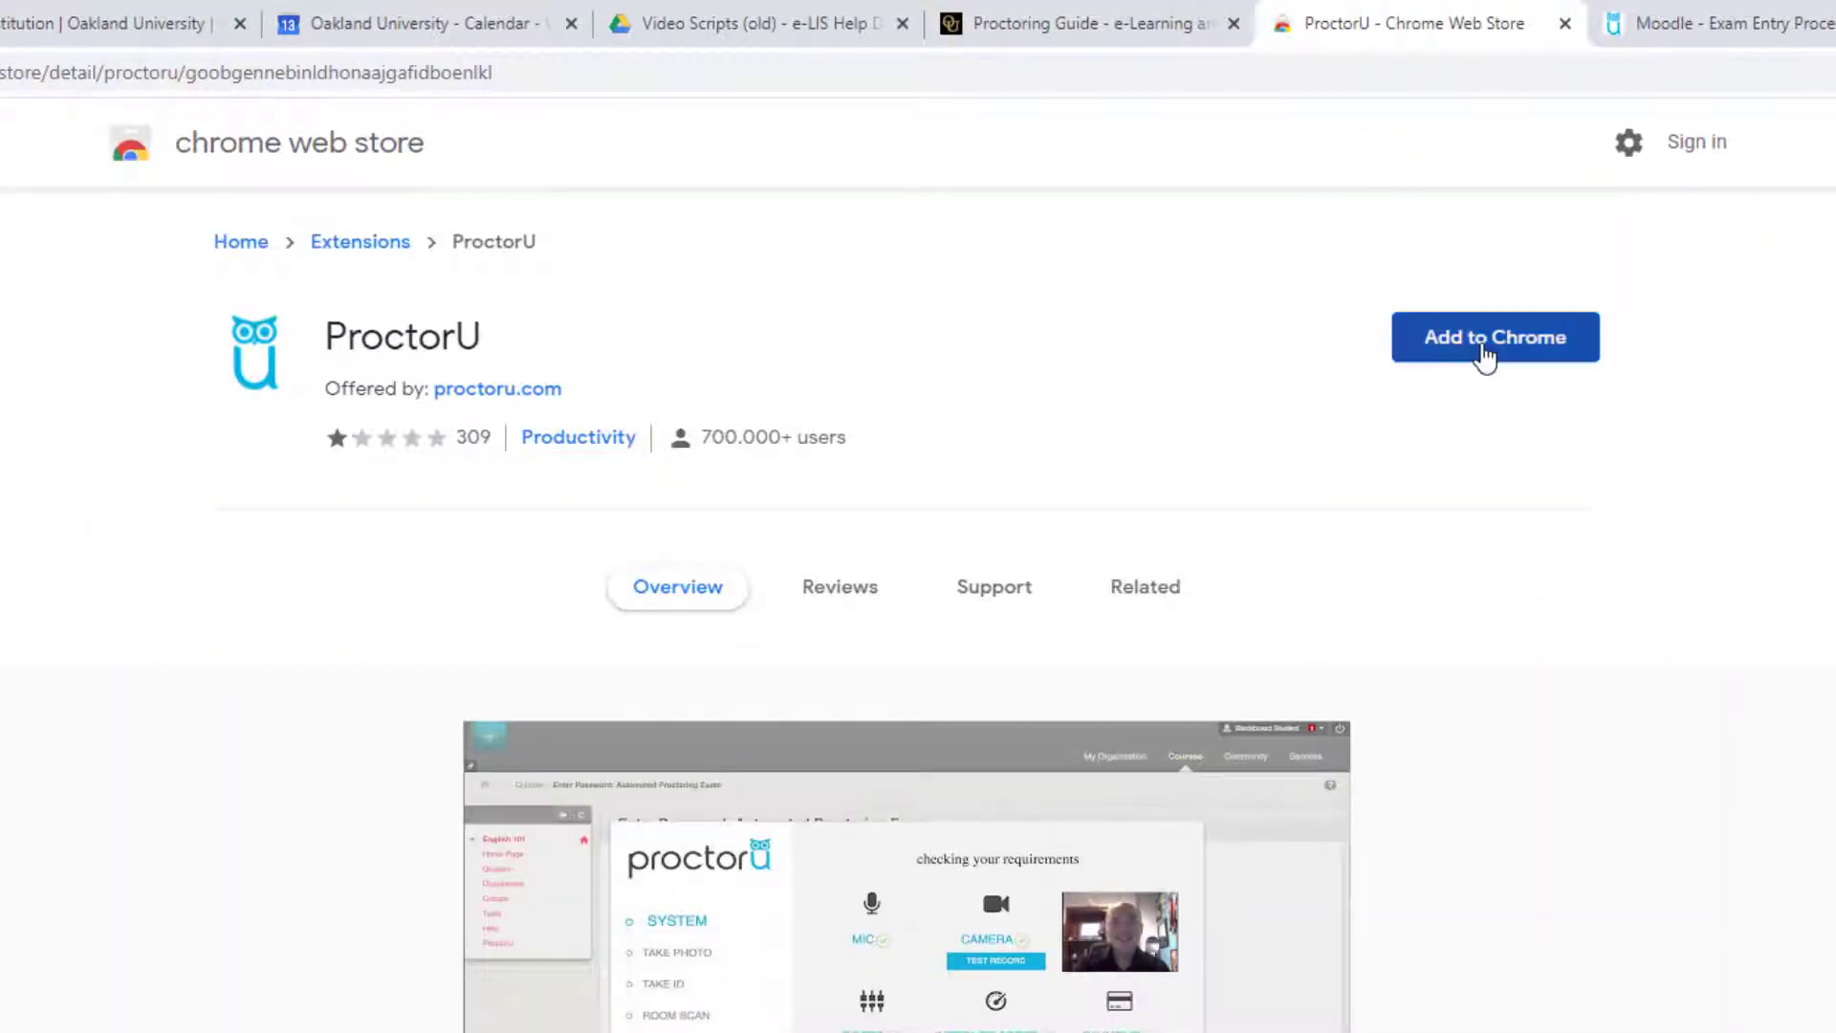
{"action": "left_click", "coordinate": [1485, 355]}
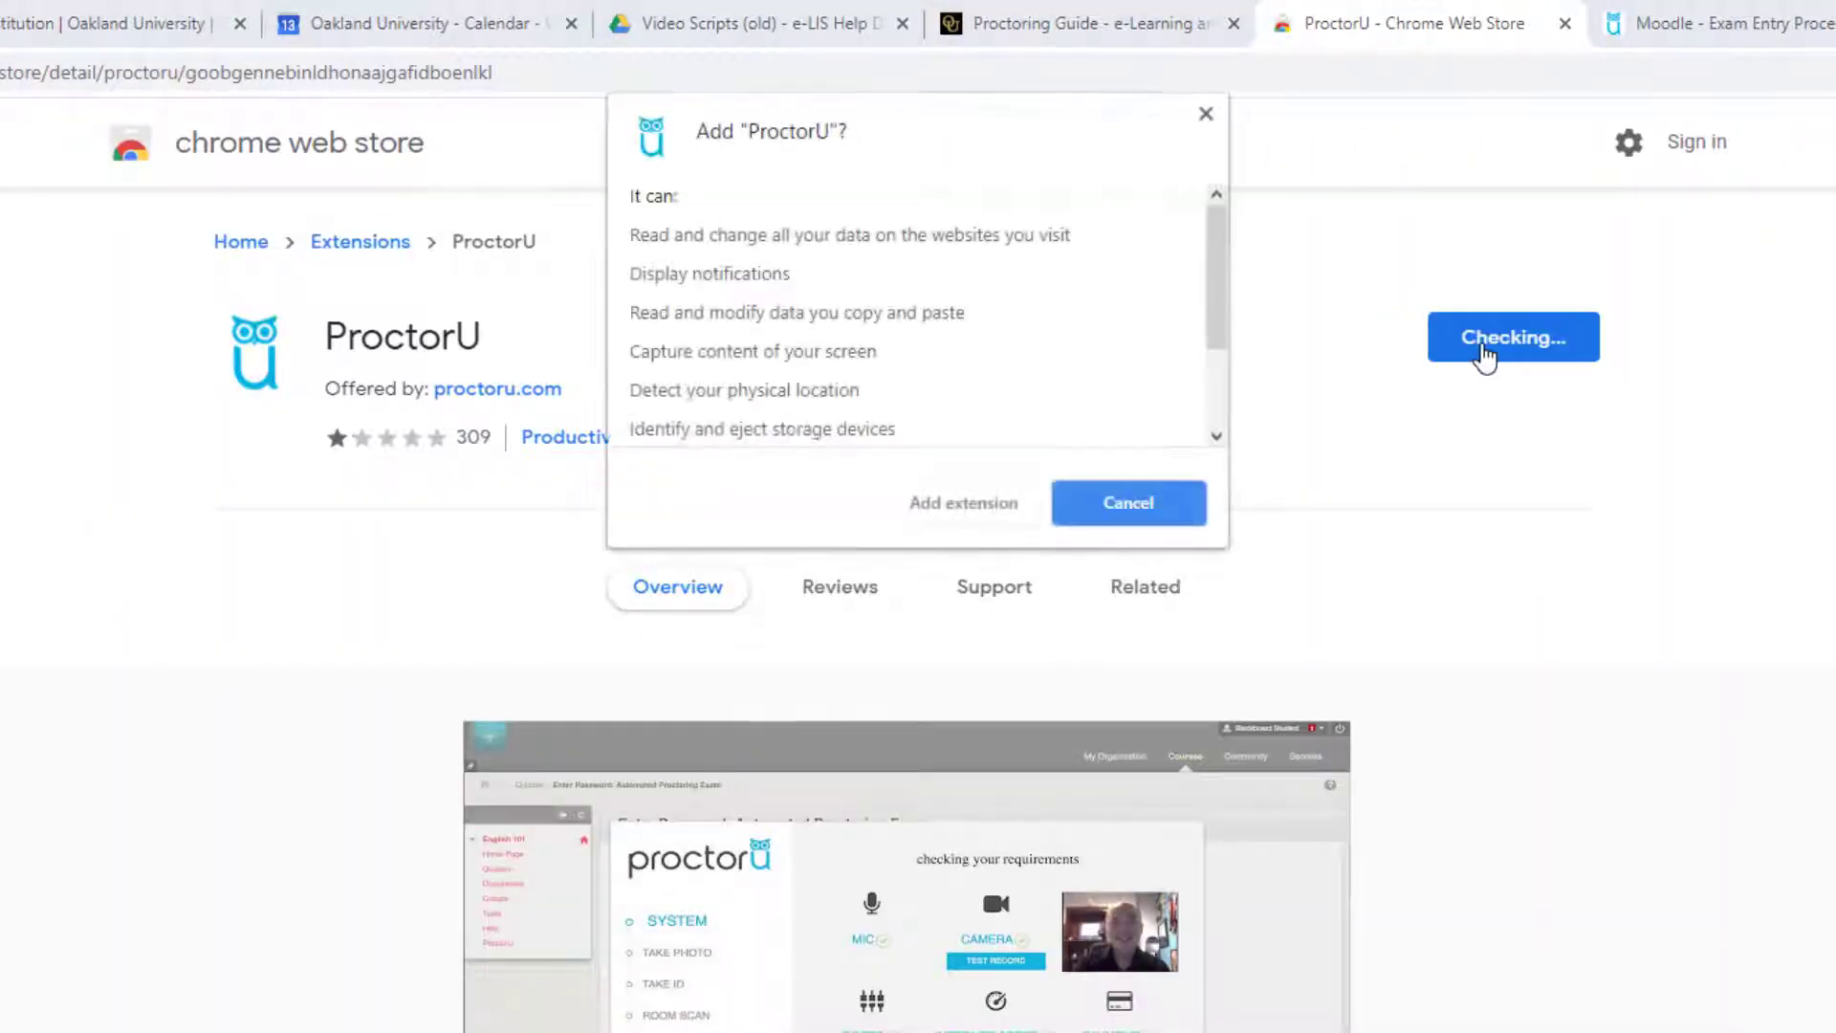
{"action": "left_click", "coordinate": [964, 503]}
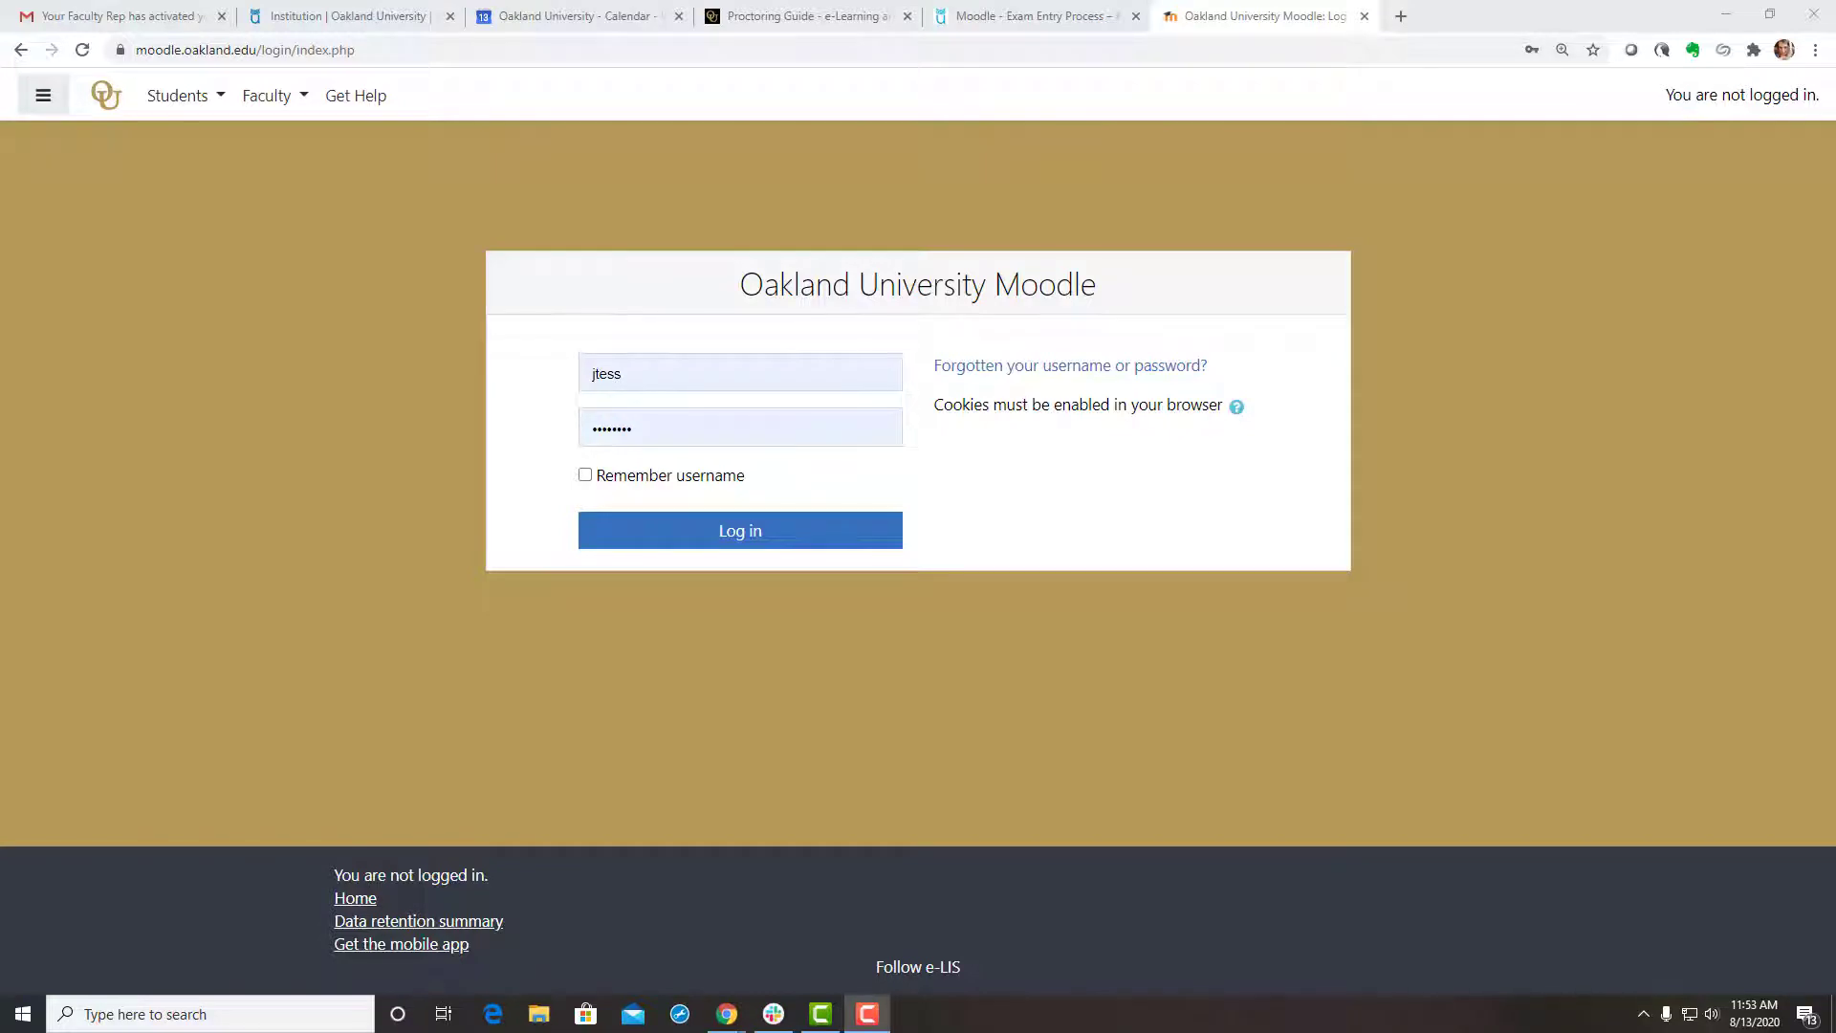
Step: Log in to Moodle and open the general practice course from My Courses > Practice Courses
{"action": "left_click", "coordinate": [755, 543]}
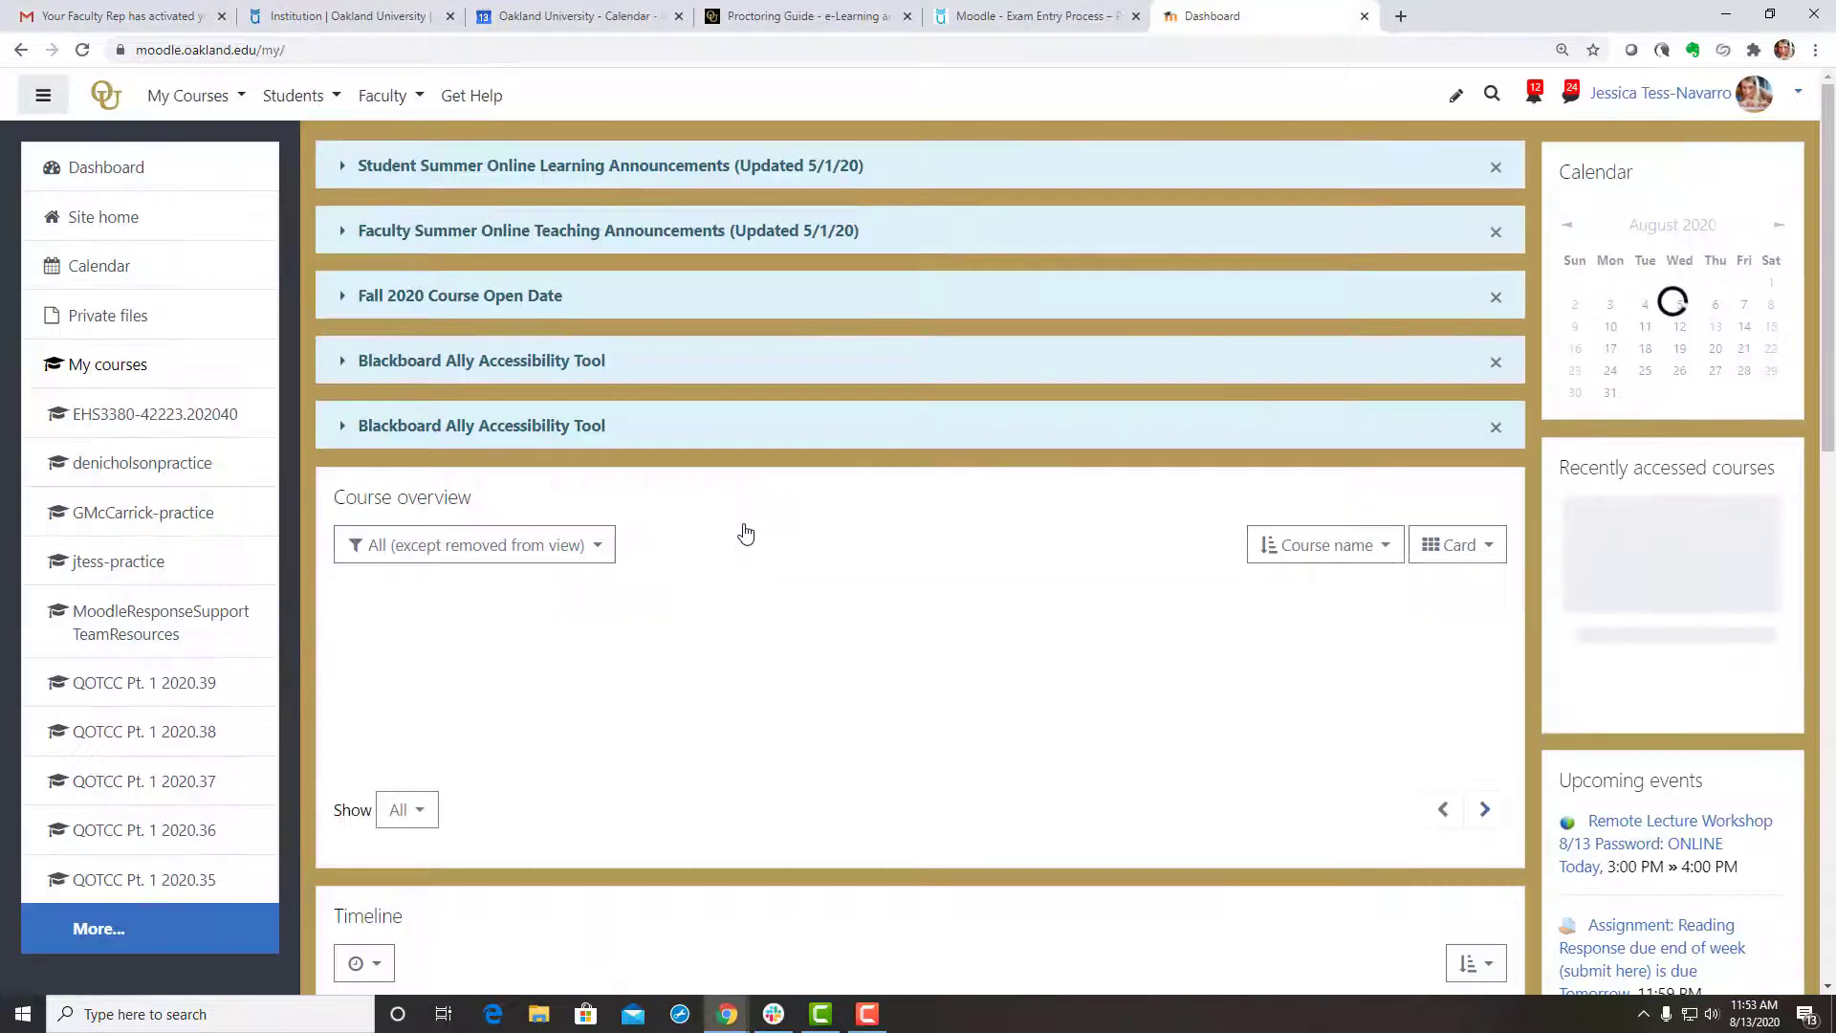
{"action": "left_click", "coordinate": [192, 99]}
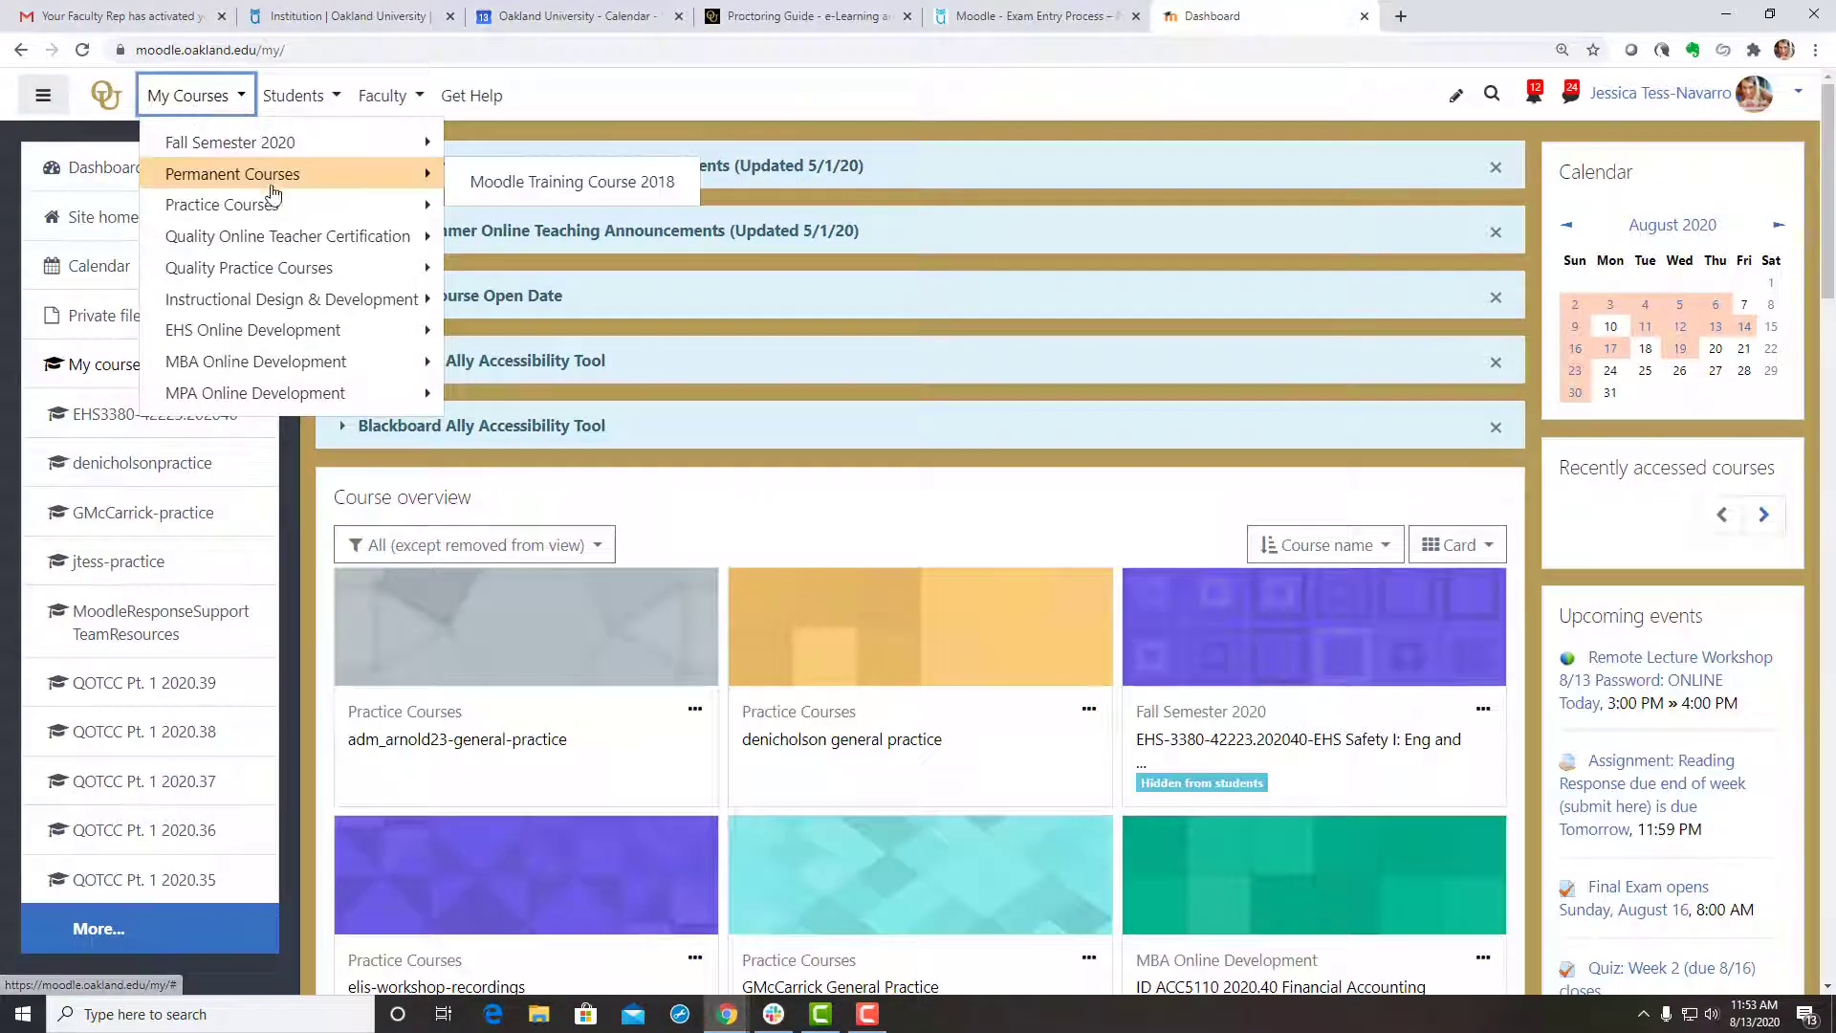
{"action": "mouse_move", "coordinate": [310, 213]}
{"action": "left_click", "coordinate": [516, 277]}
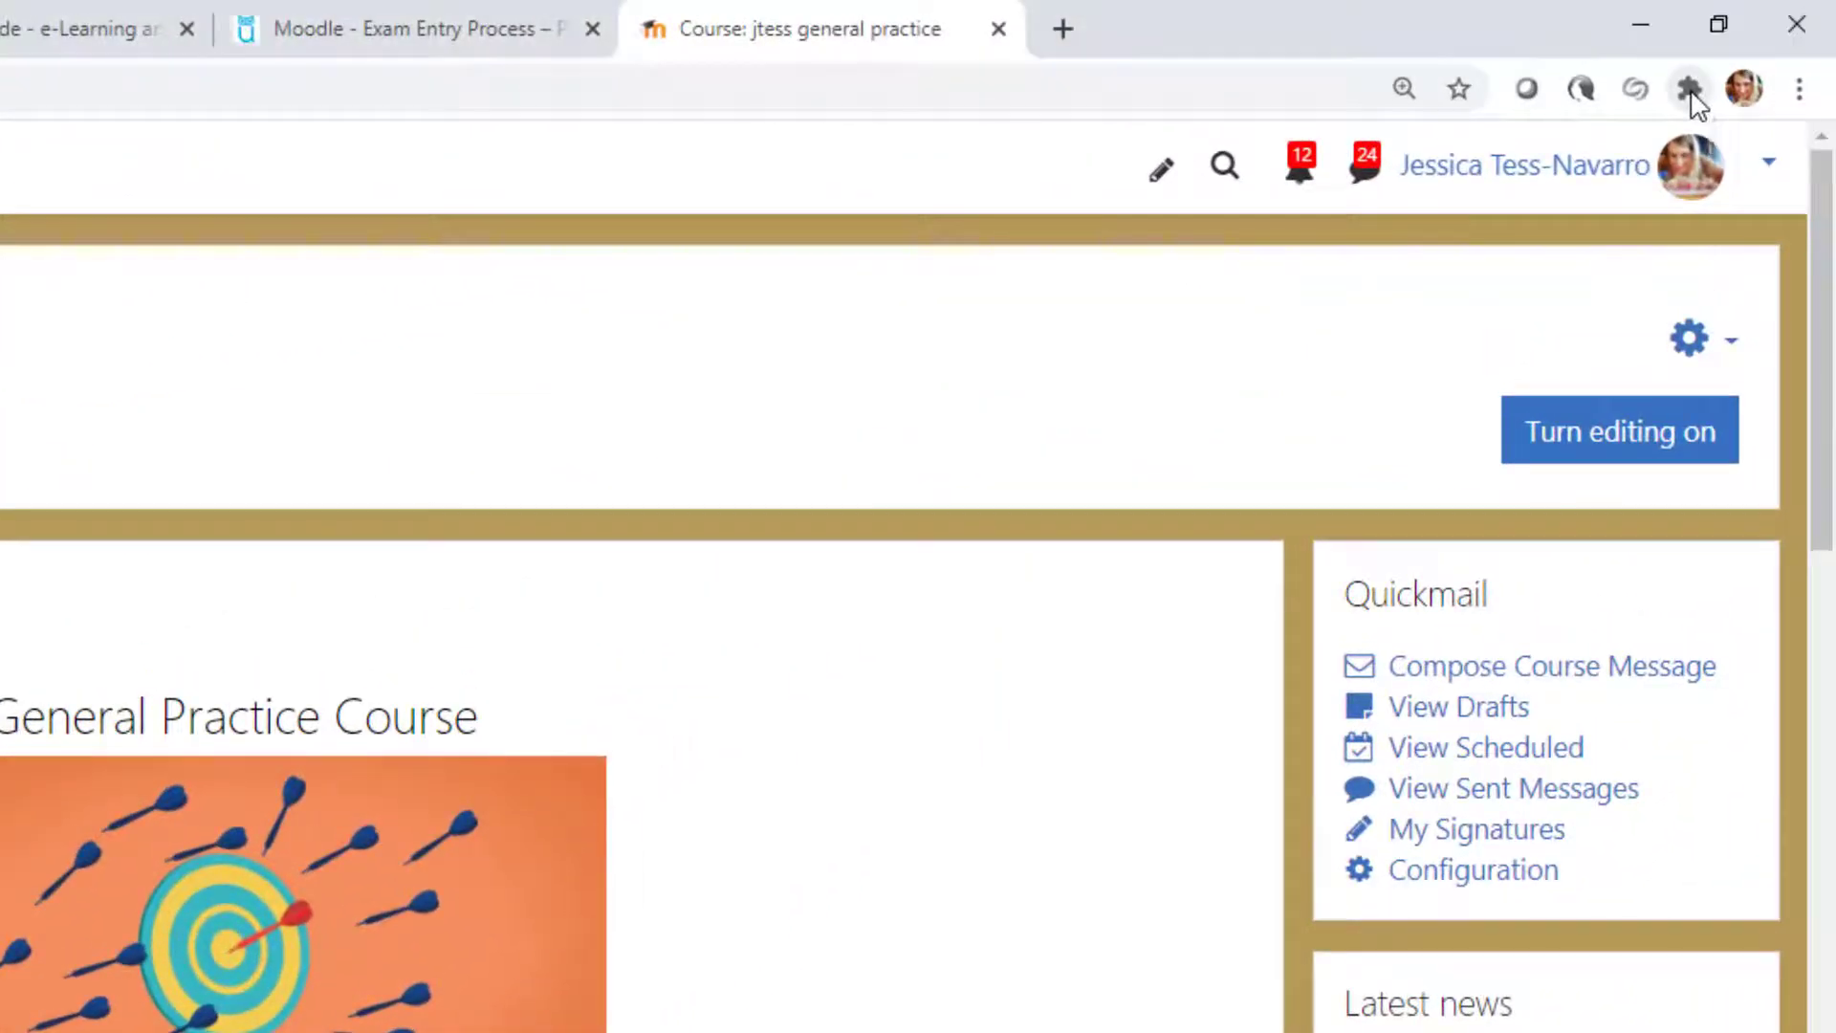
Step: Sign in to ProctorU's instructor dashboard via the Chrome extension, then close that tab
{"action": "left_click", "coordinate": [1737, 61]}
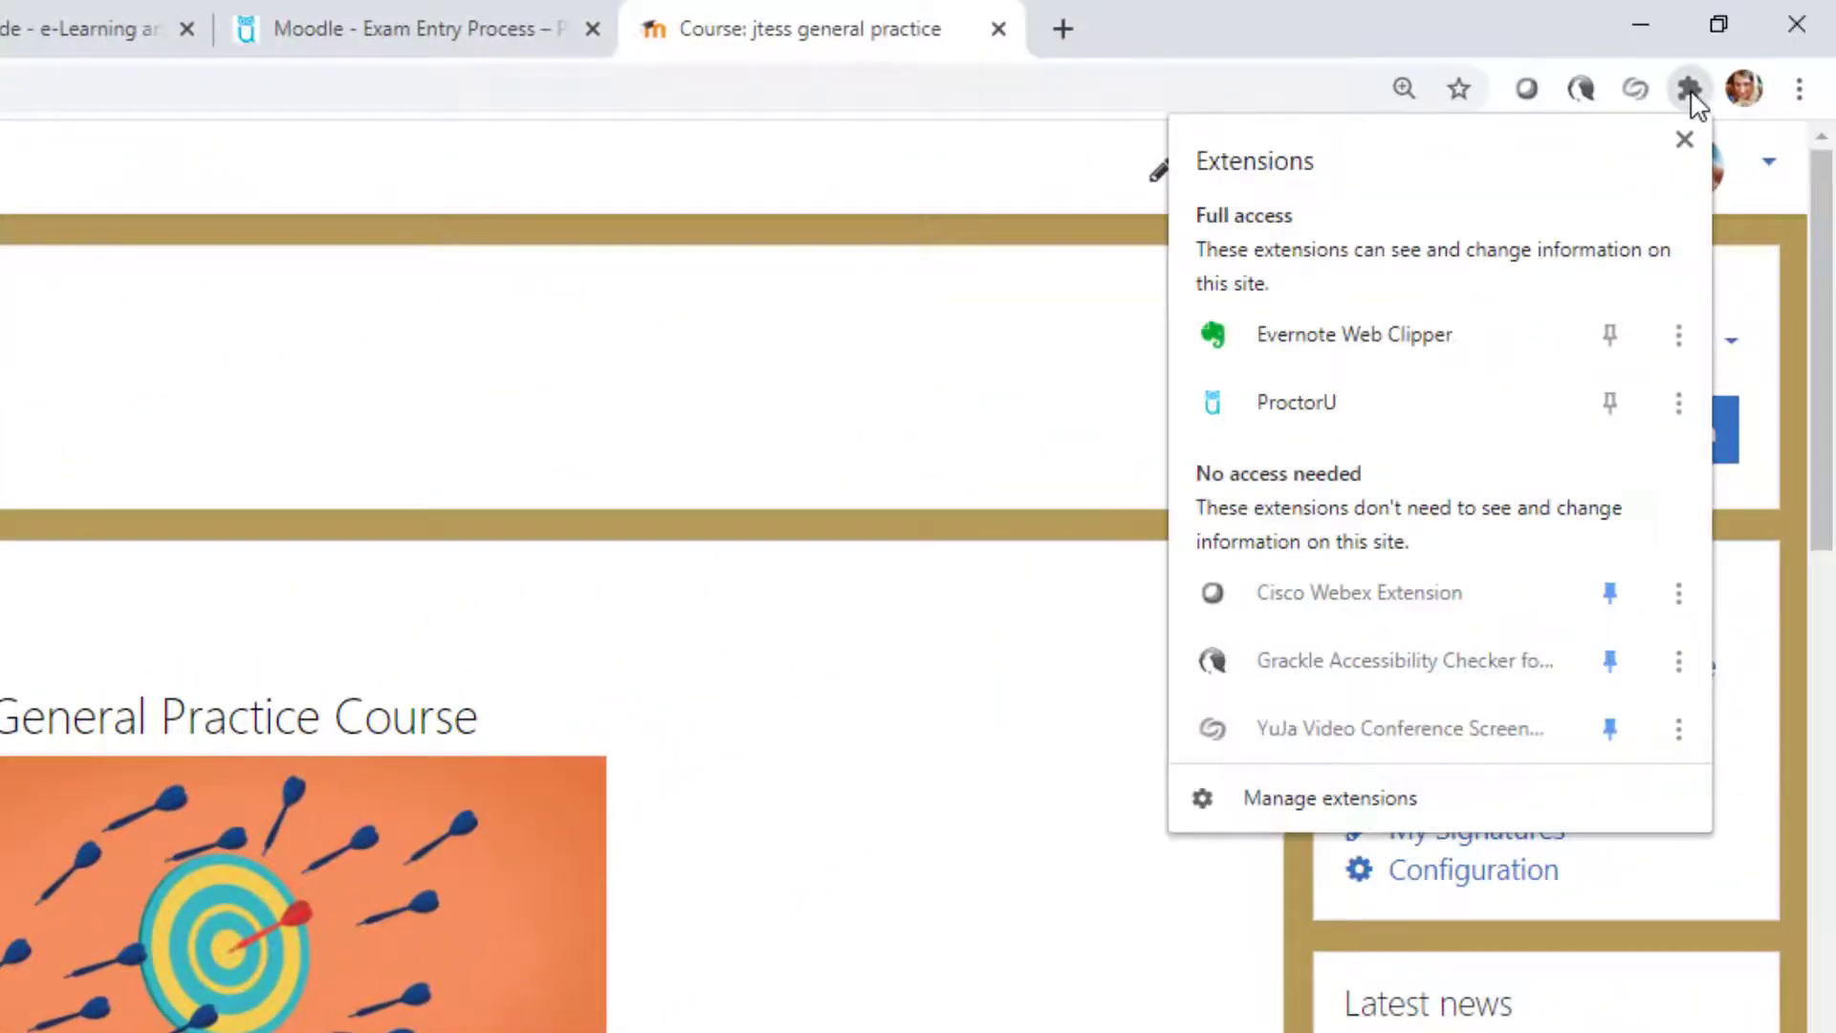
{"action": "left_click", "coordinate": [1316, 402]}
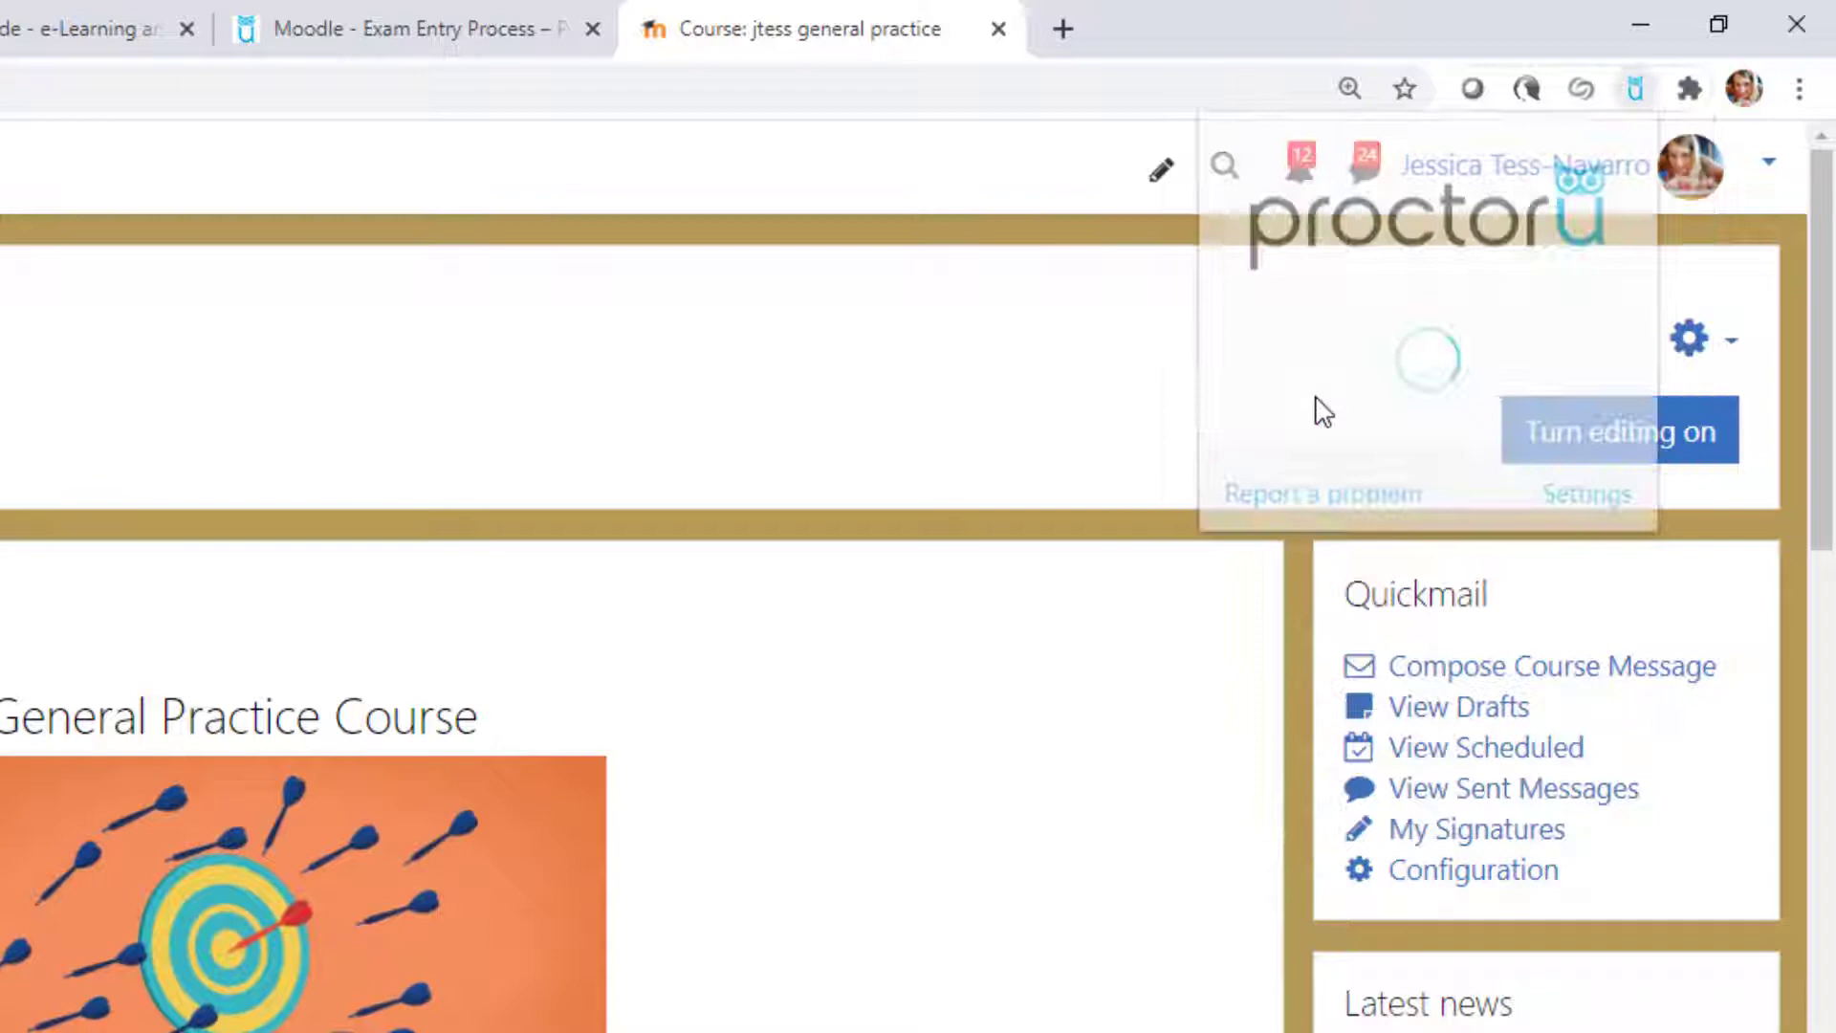
{"action": "left_click", "coordinate": [1312, 392]}
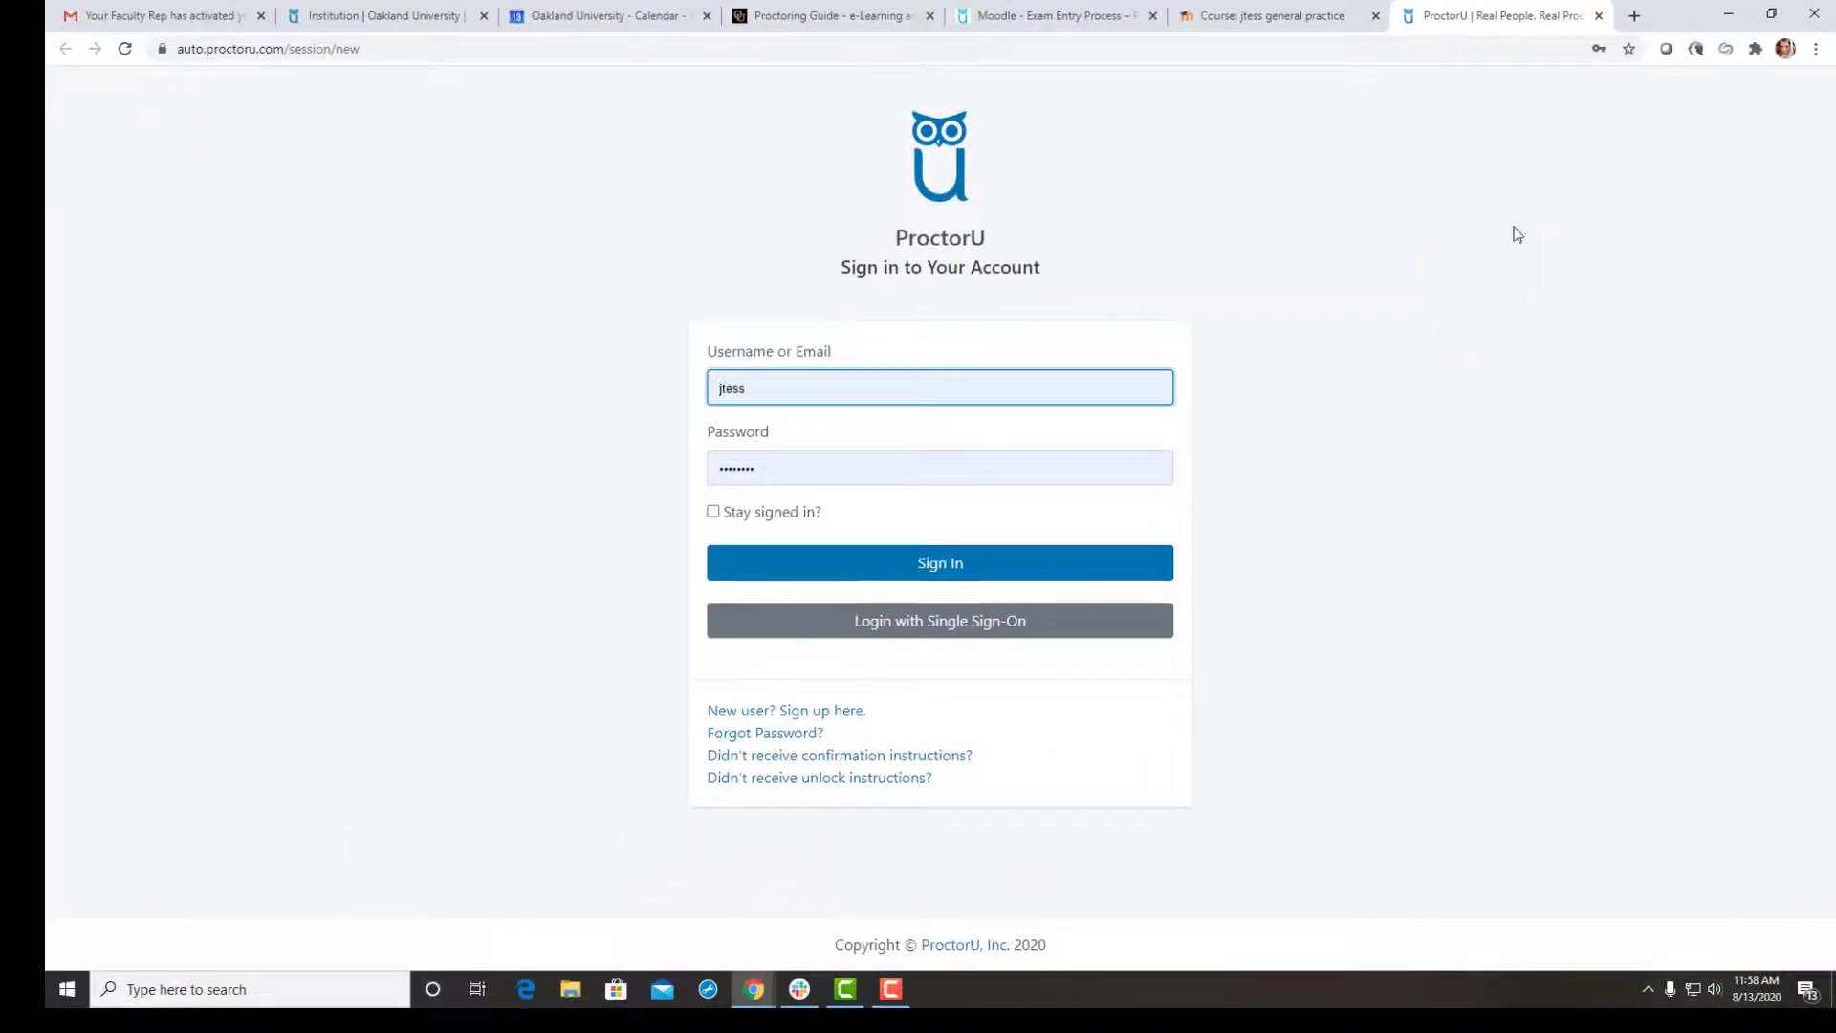
{"action": "left_click", "coordinate": [953, 572]}
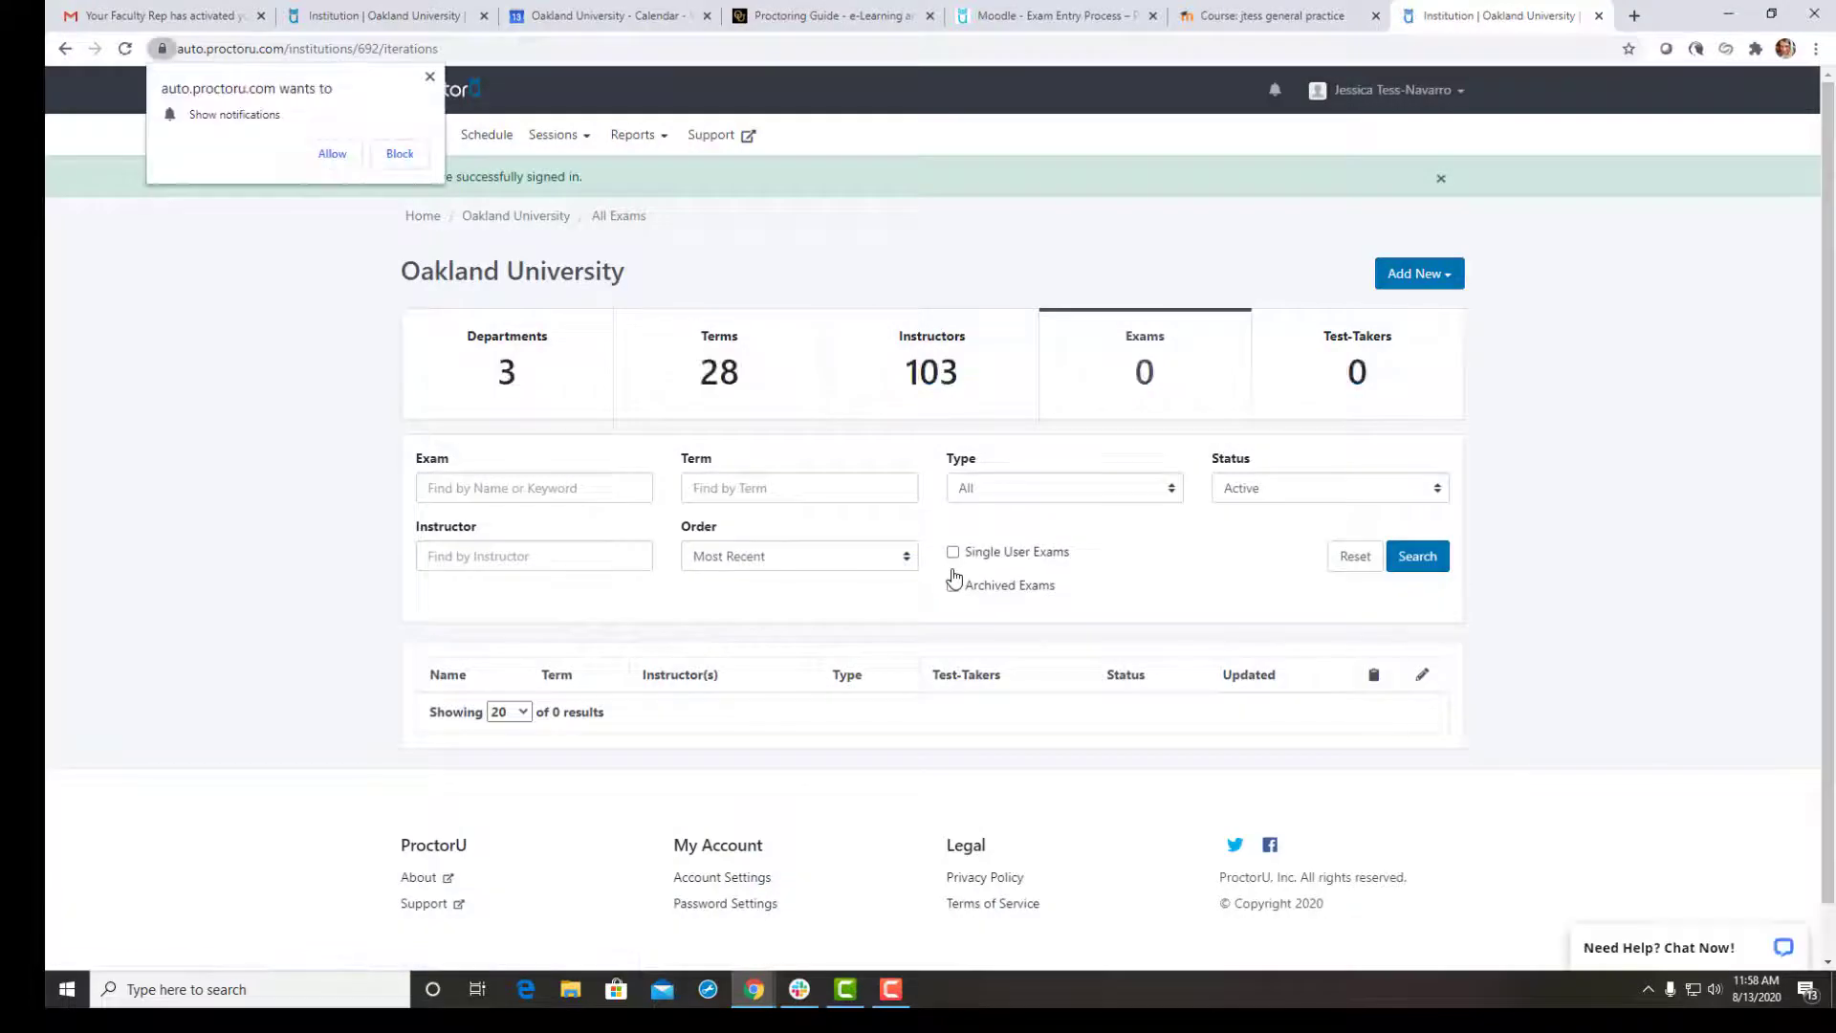
{"action": "left_click", "coordinate": [1599, 15]}
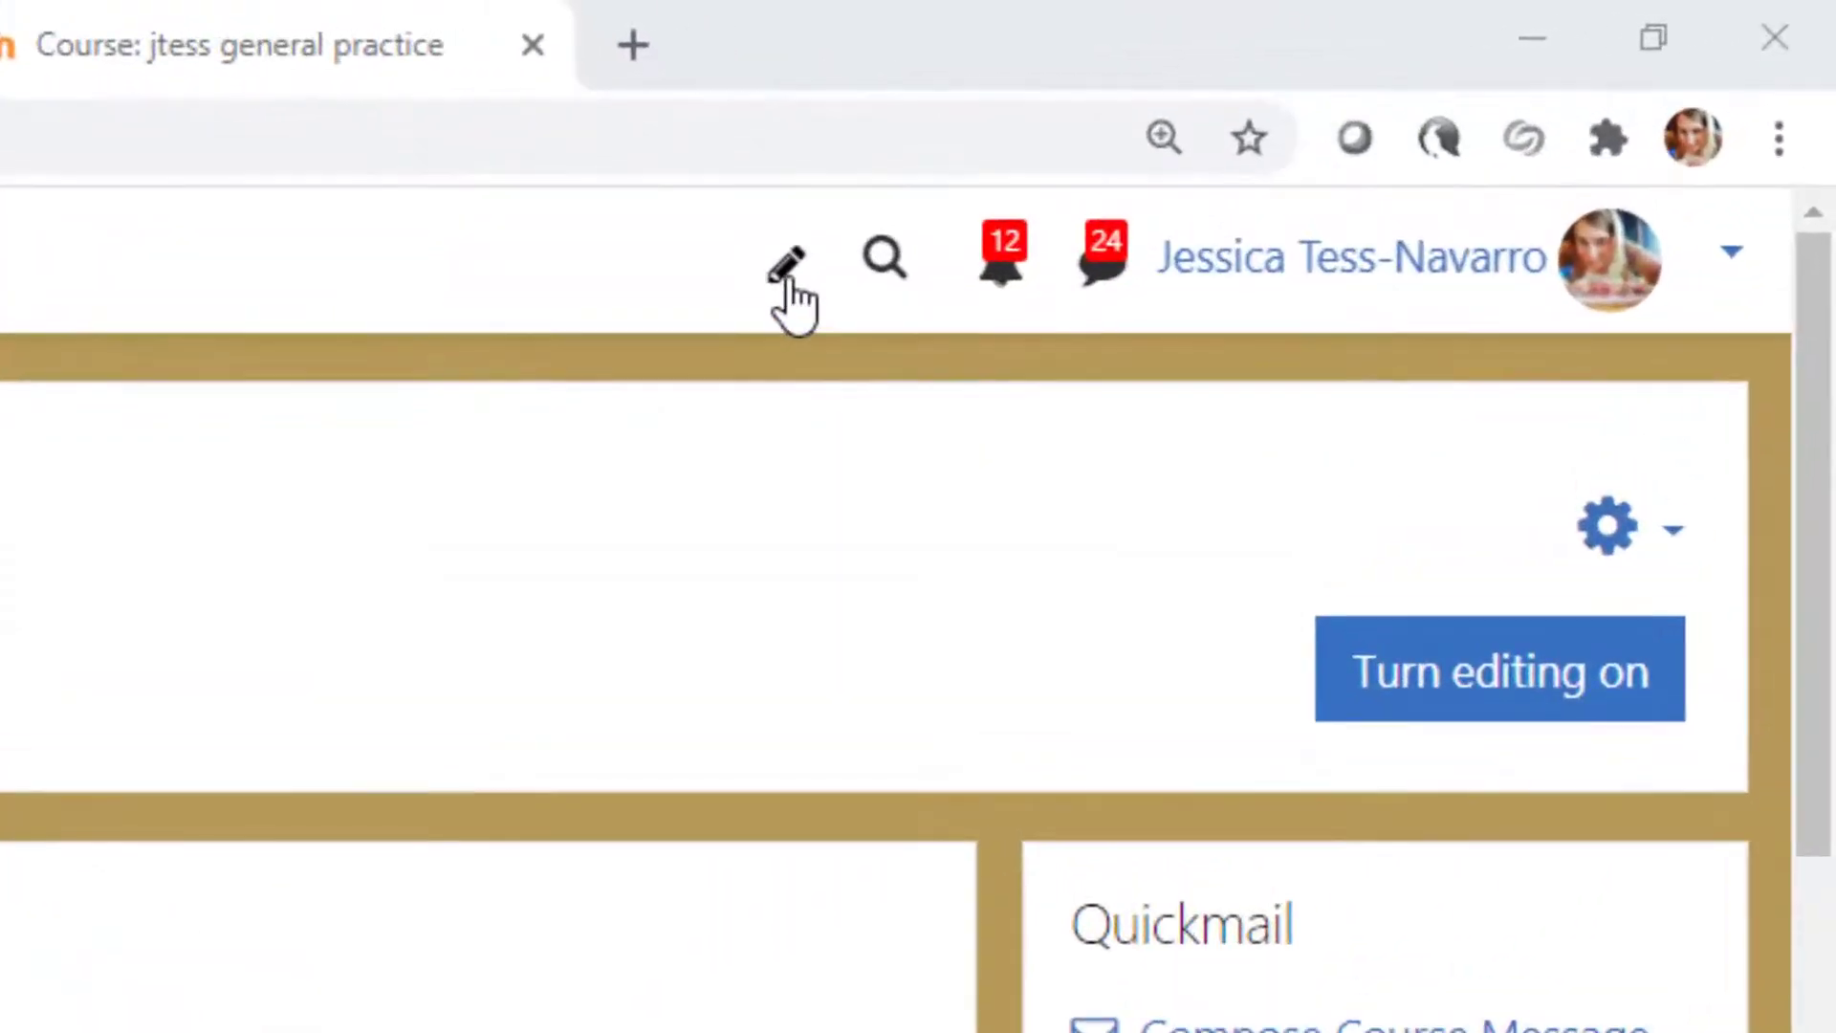
Step: Turn course editing on and open 'Edit settings' for Quiz: Week 1
{"action": "left_click", "coordinate": [788, 275]}
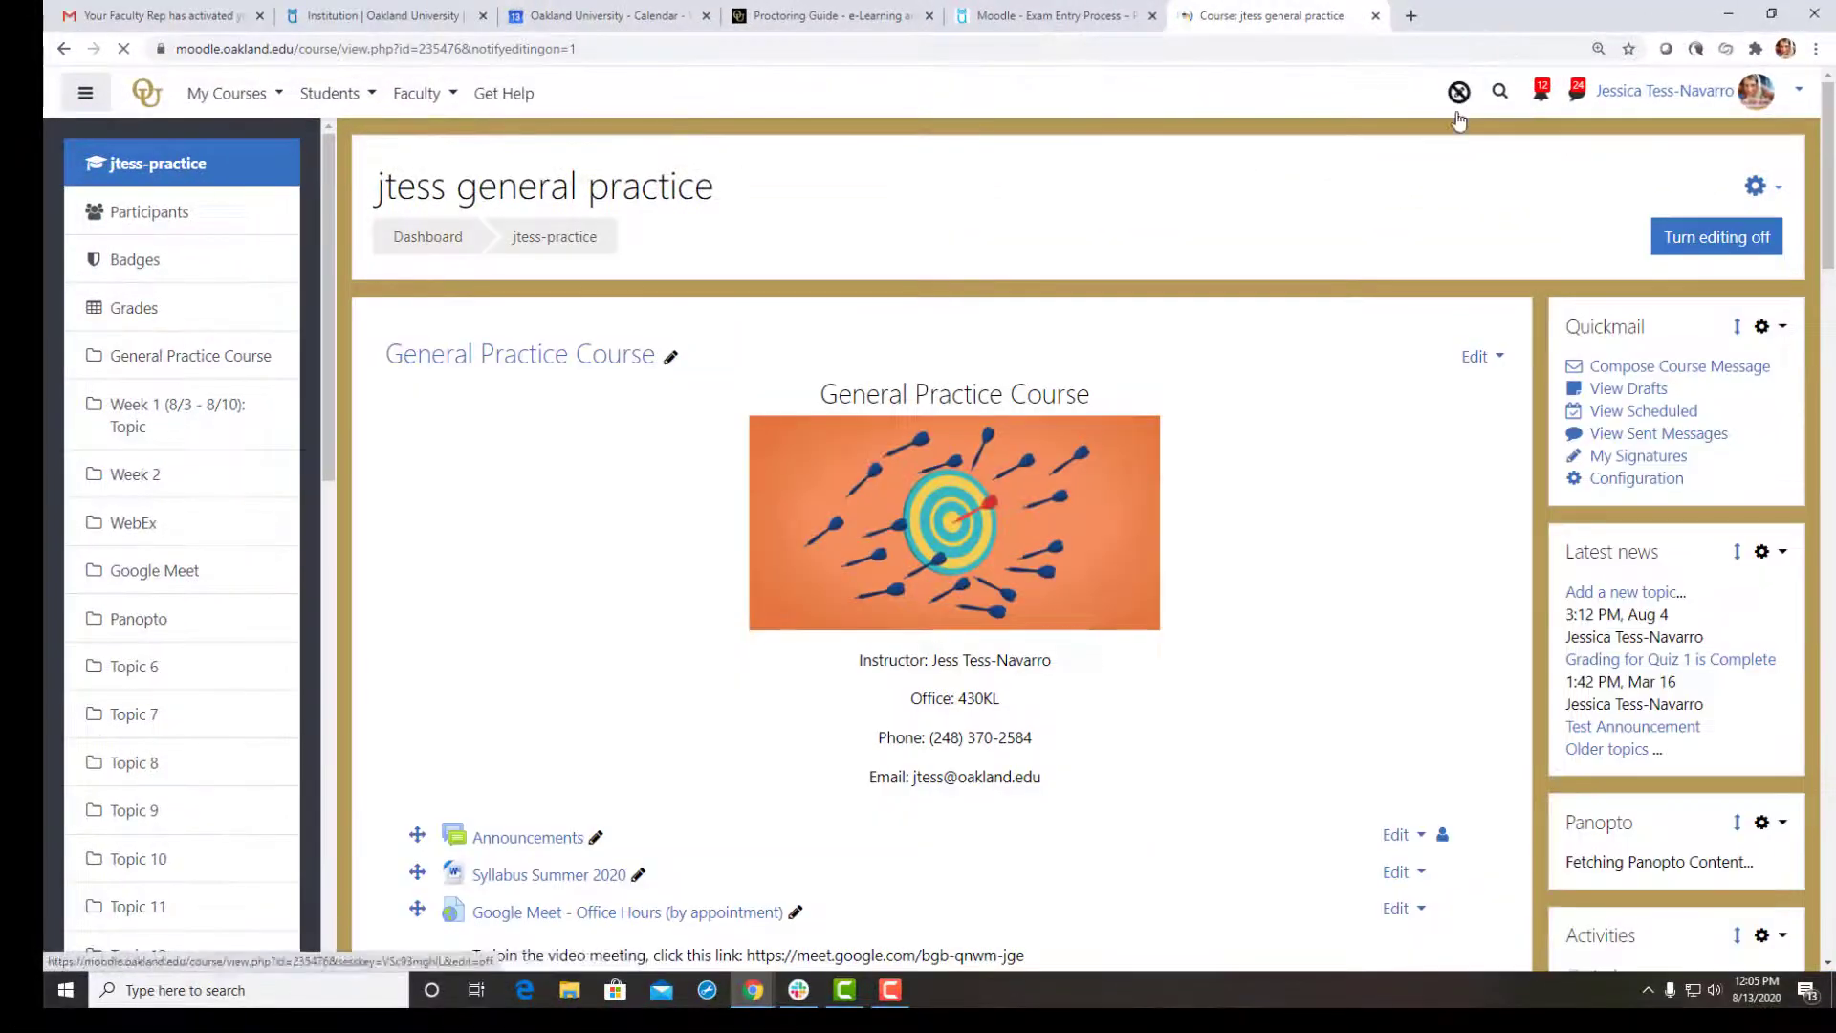
{"action": "scroll", "coordinate": [1199, 506], "scroll_direction": "down", "scroll_amount": 4}
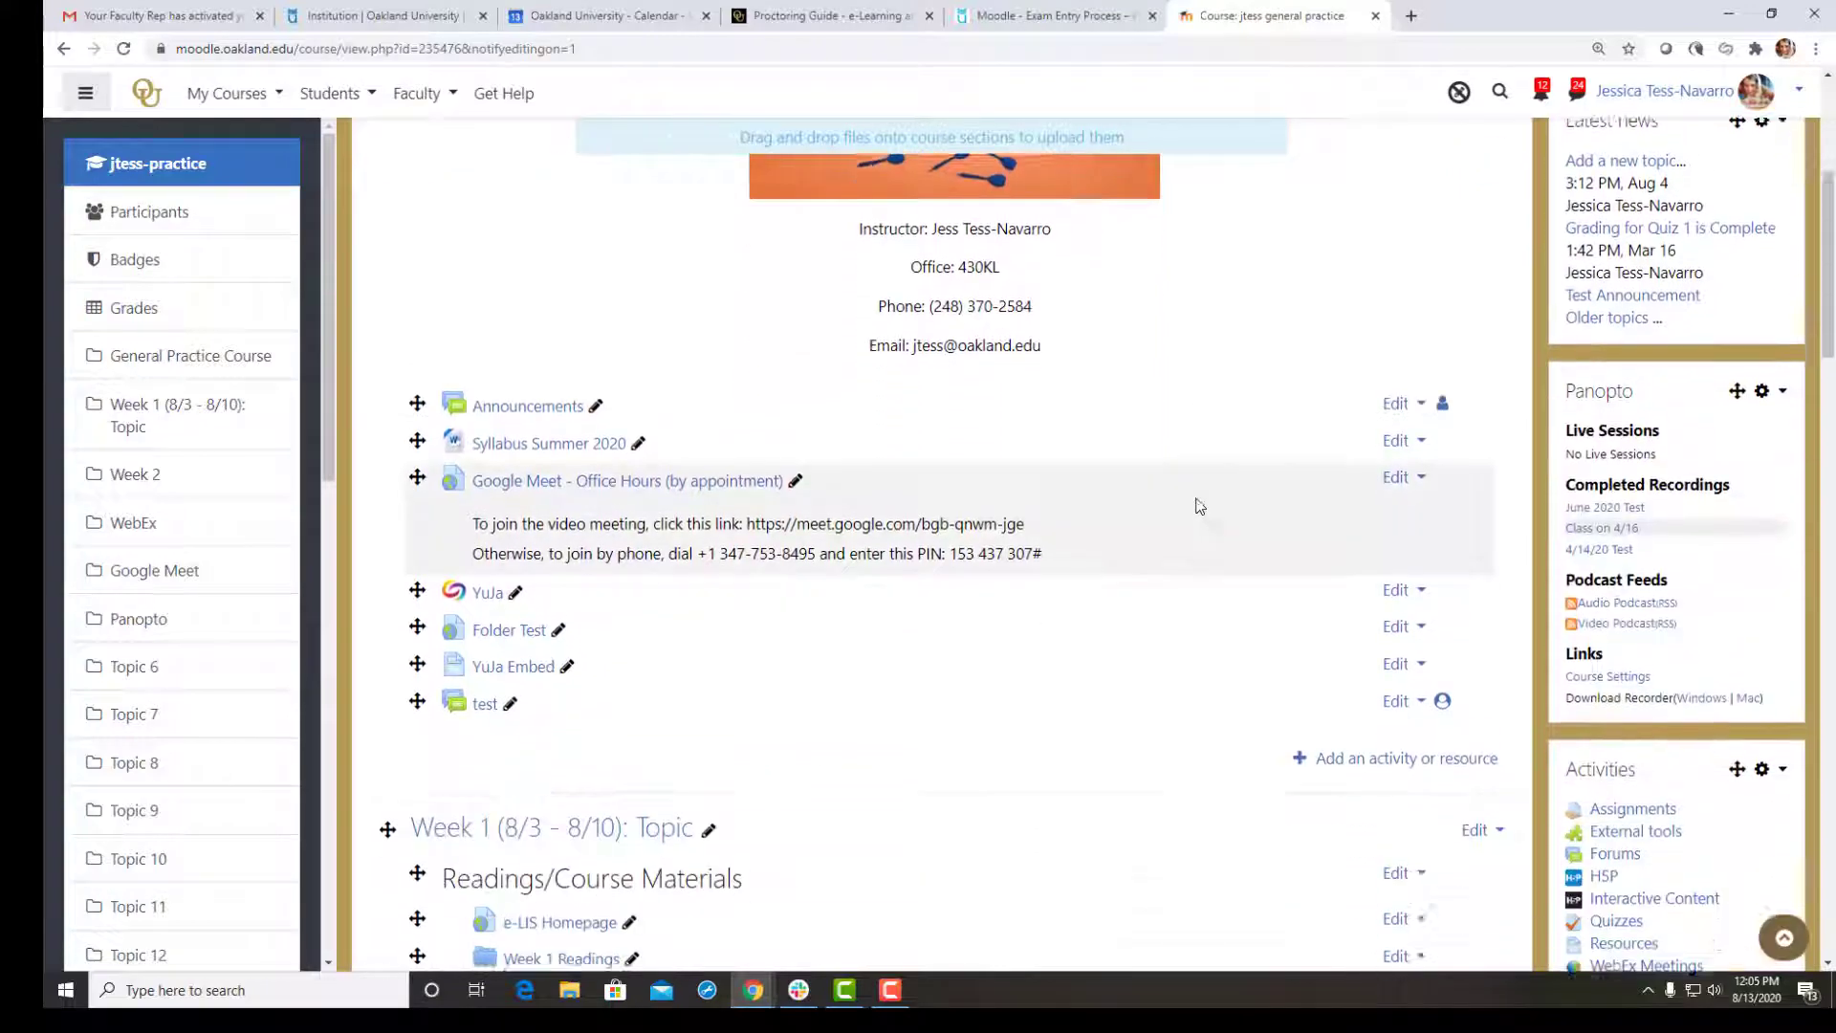
{"action": "scroll", "coordinate": [1199, 506], "scroll_direction": "down", "scroll_amount": 3}
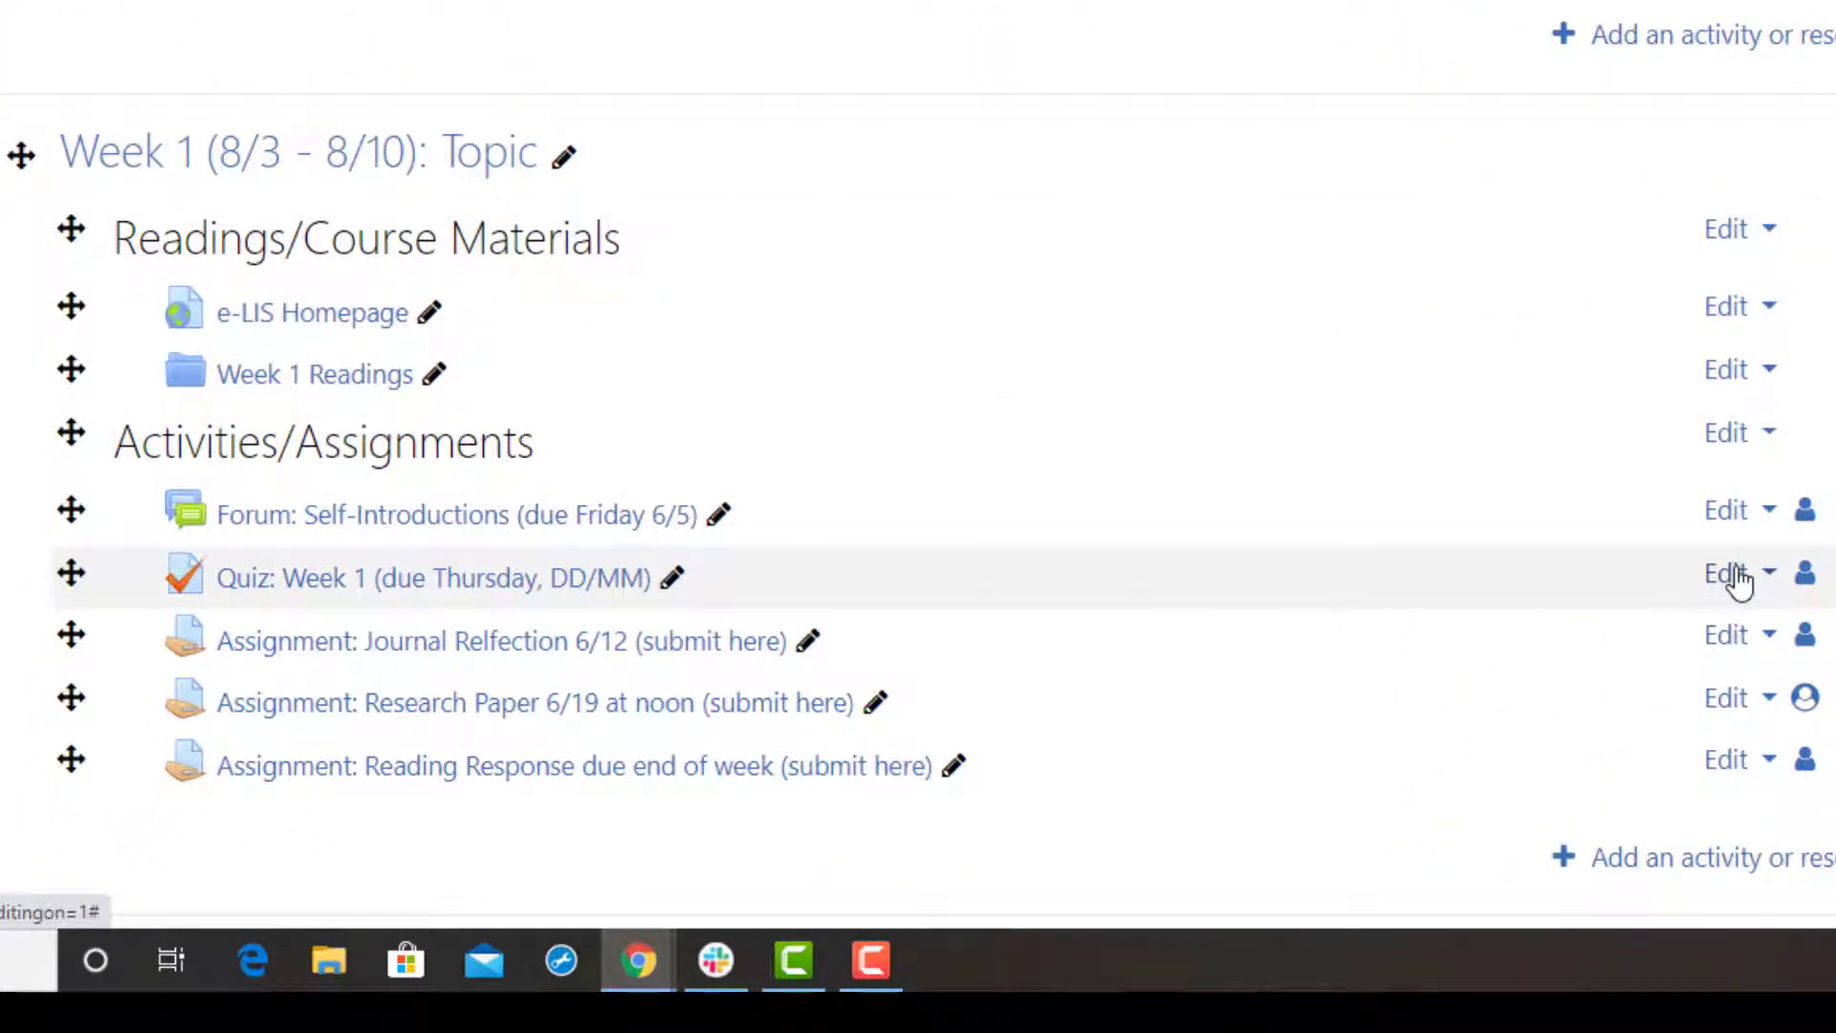
{"action": "left_click", "coordinate": [1739, 580]}
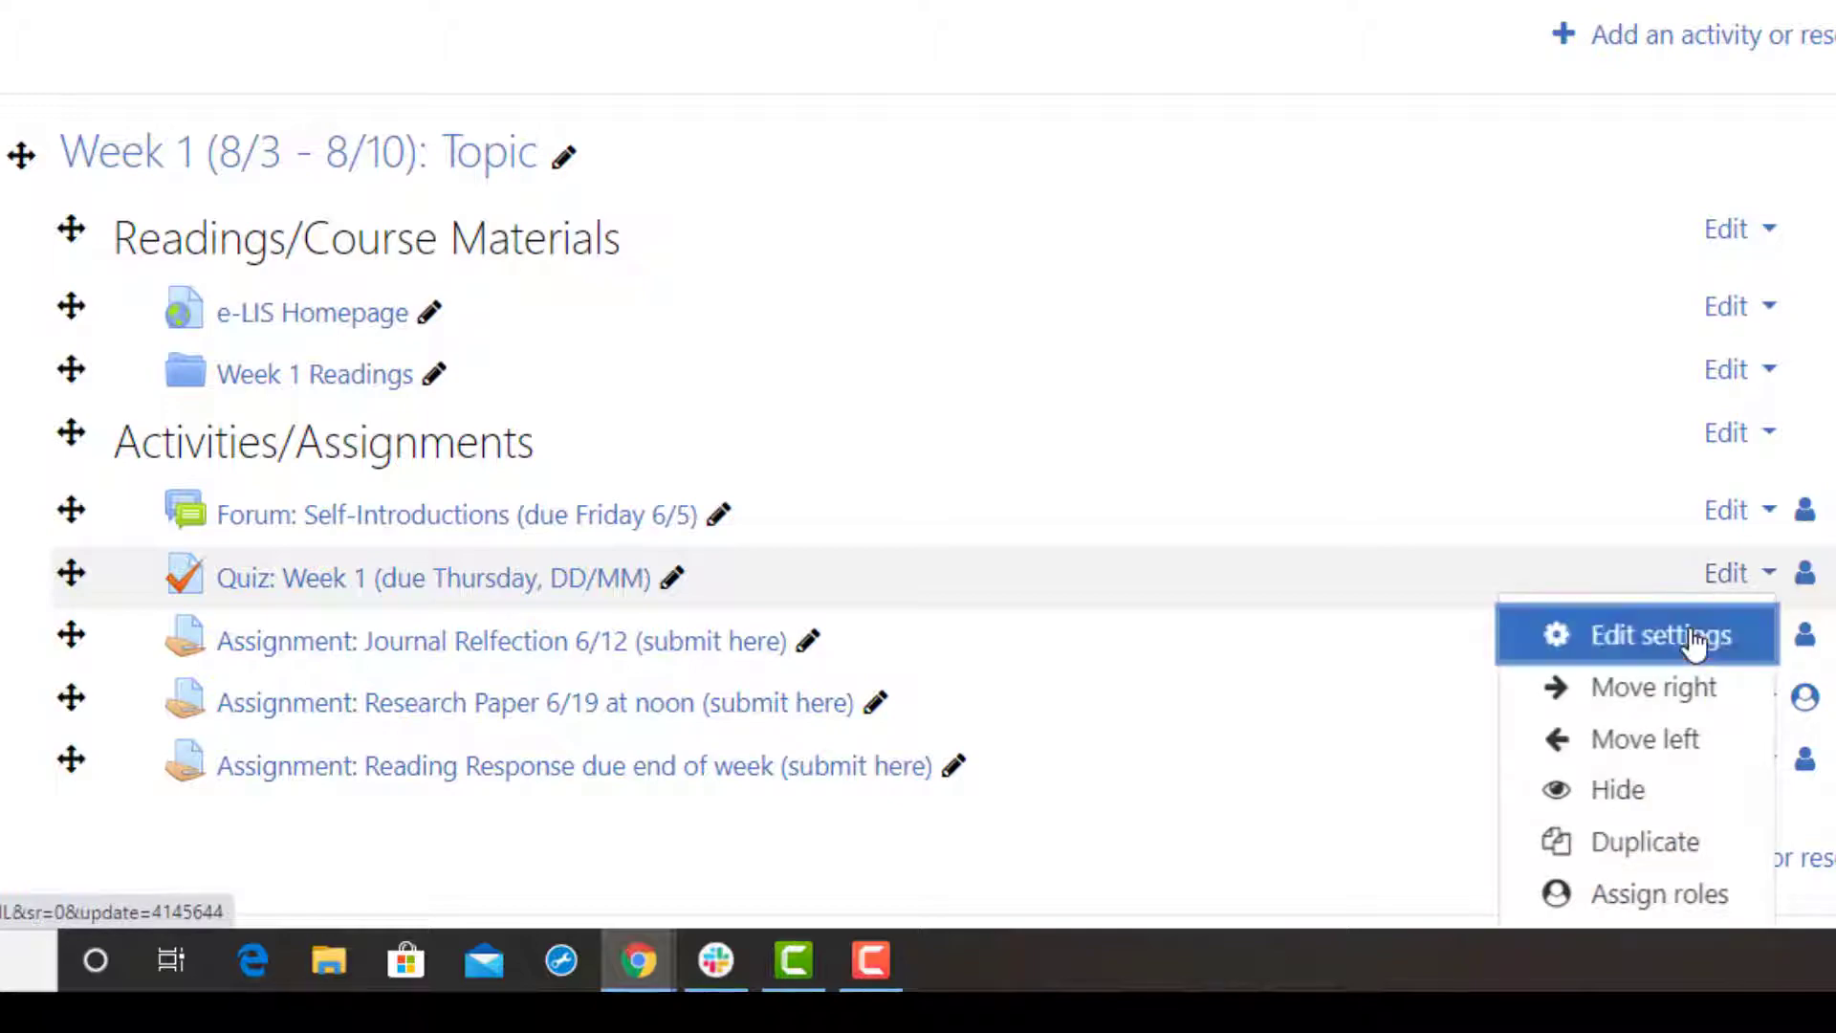
{"action": "left_click", "coordinate": [1692, 639]}
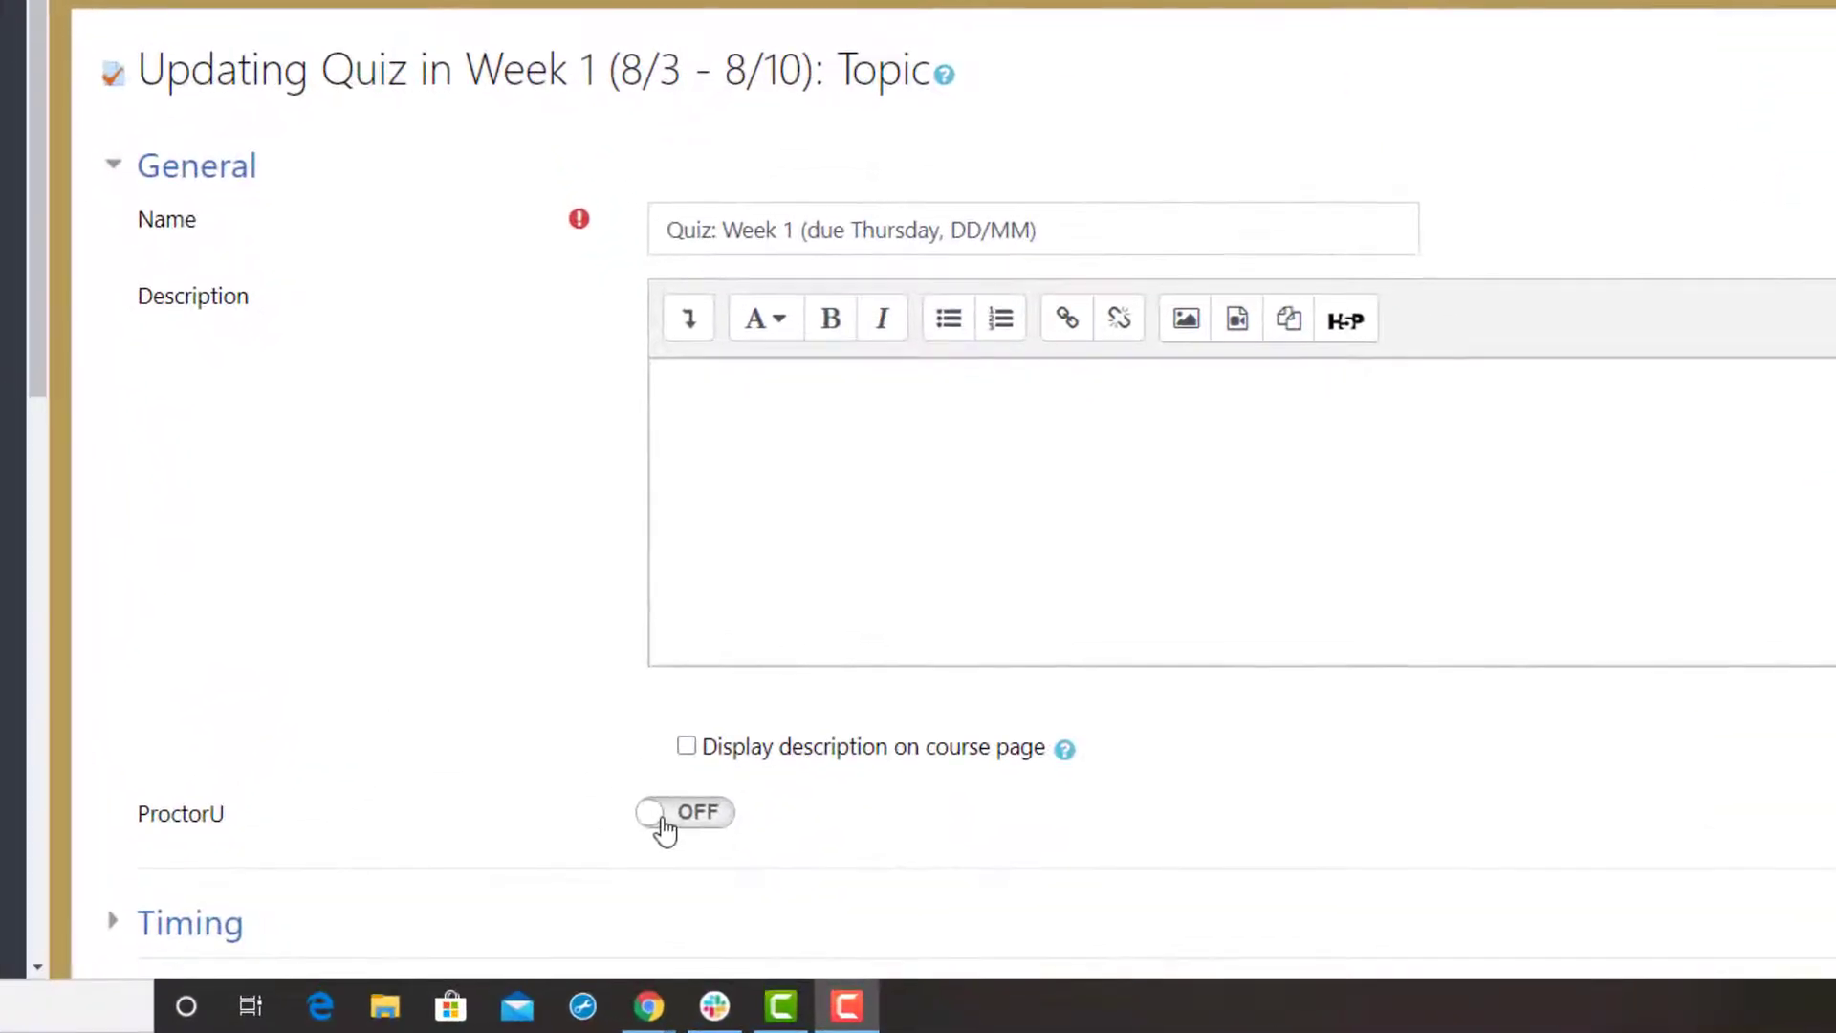
Step: Switch ProctorU and Auto generated password ON, keeping Session Type at Automatic
{"action": "left_click", "coordinate": [739, 876]}
{"action": "scroll", "coordinate": [667, 828], "scroll_direction": "down", "scroll_amount": 4}
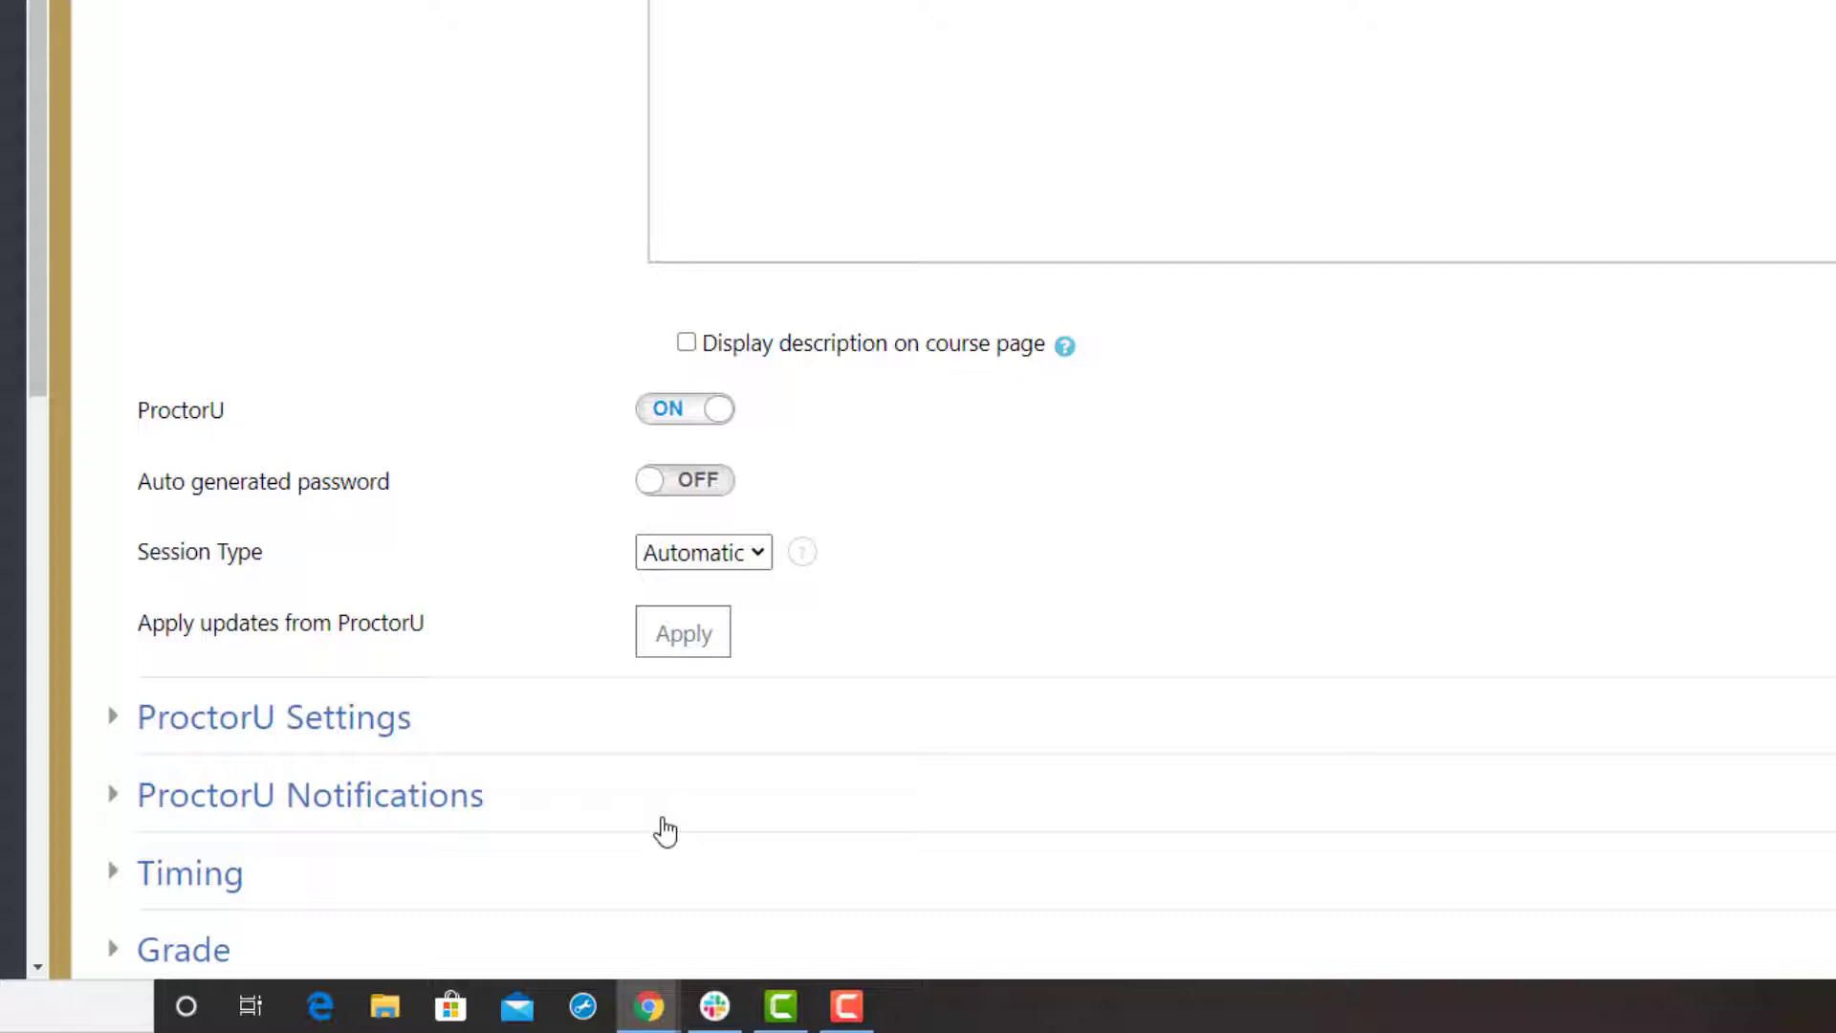
{"action": "left_click", "coordinate": [648, 481]}
{"action": "left_click", "coordinate": [688, 550]}
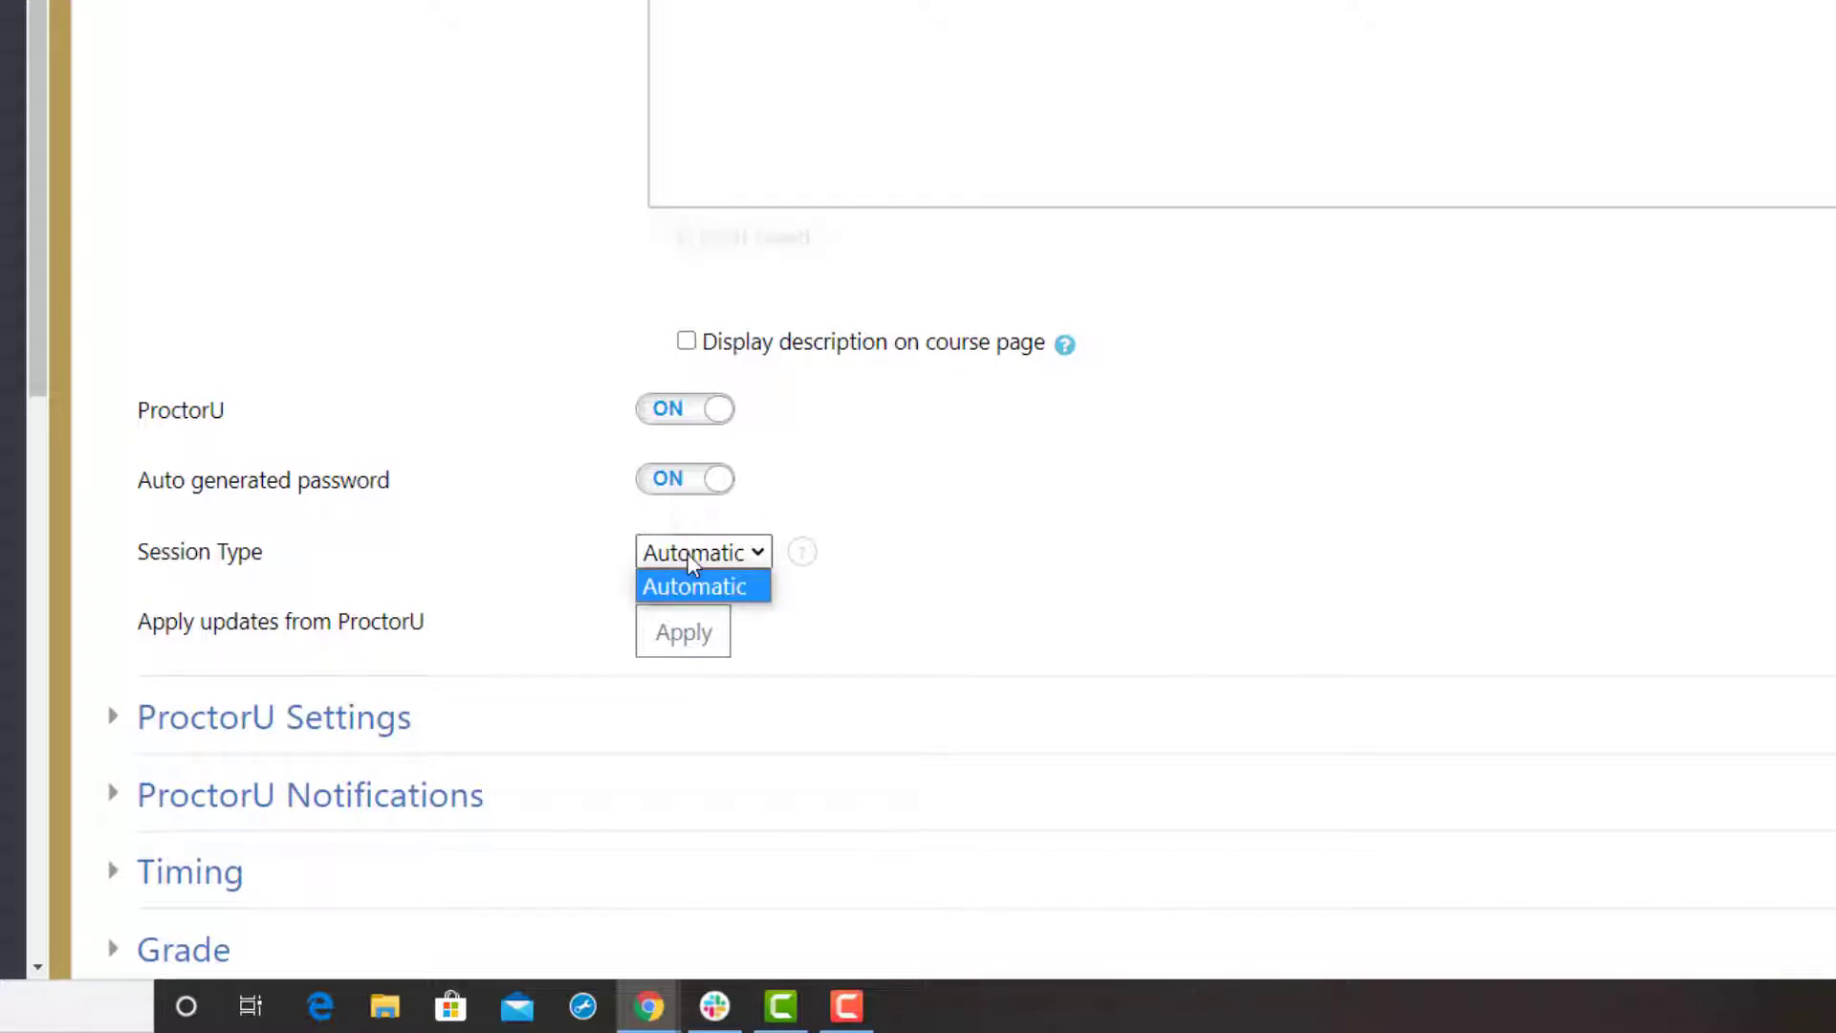
{"action": "left_click", "coordinate": [686, 553]}
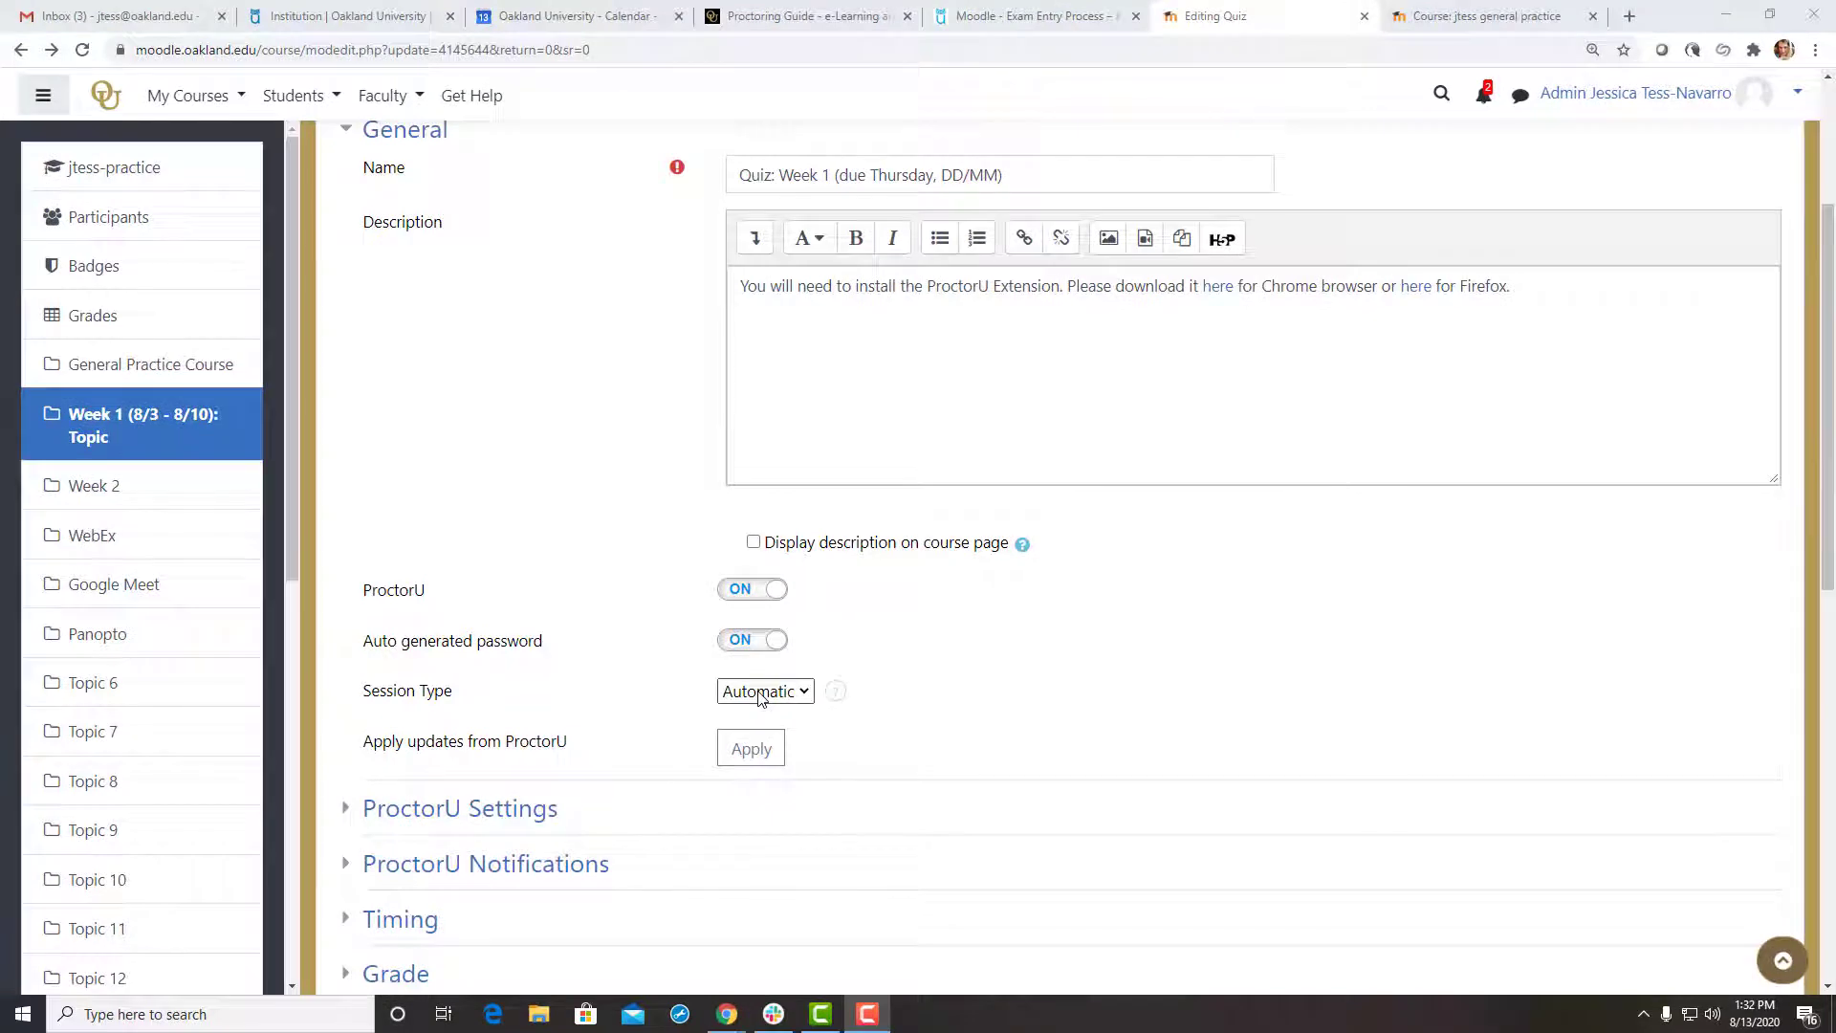
Step: Permit a Textbook, Graphing Calculator and Handwritten Notes in the quiz's ProctorU settings
{"action": "left_click", "coordinate": [449, 809]}
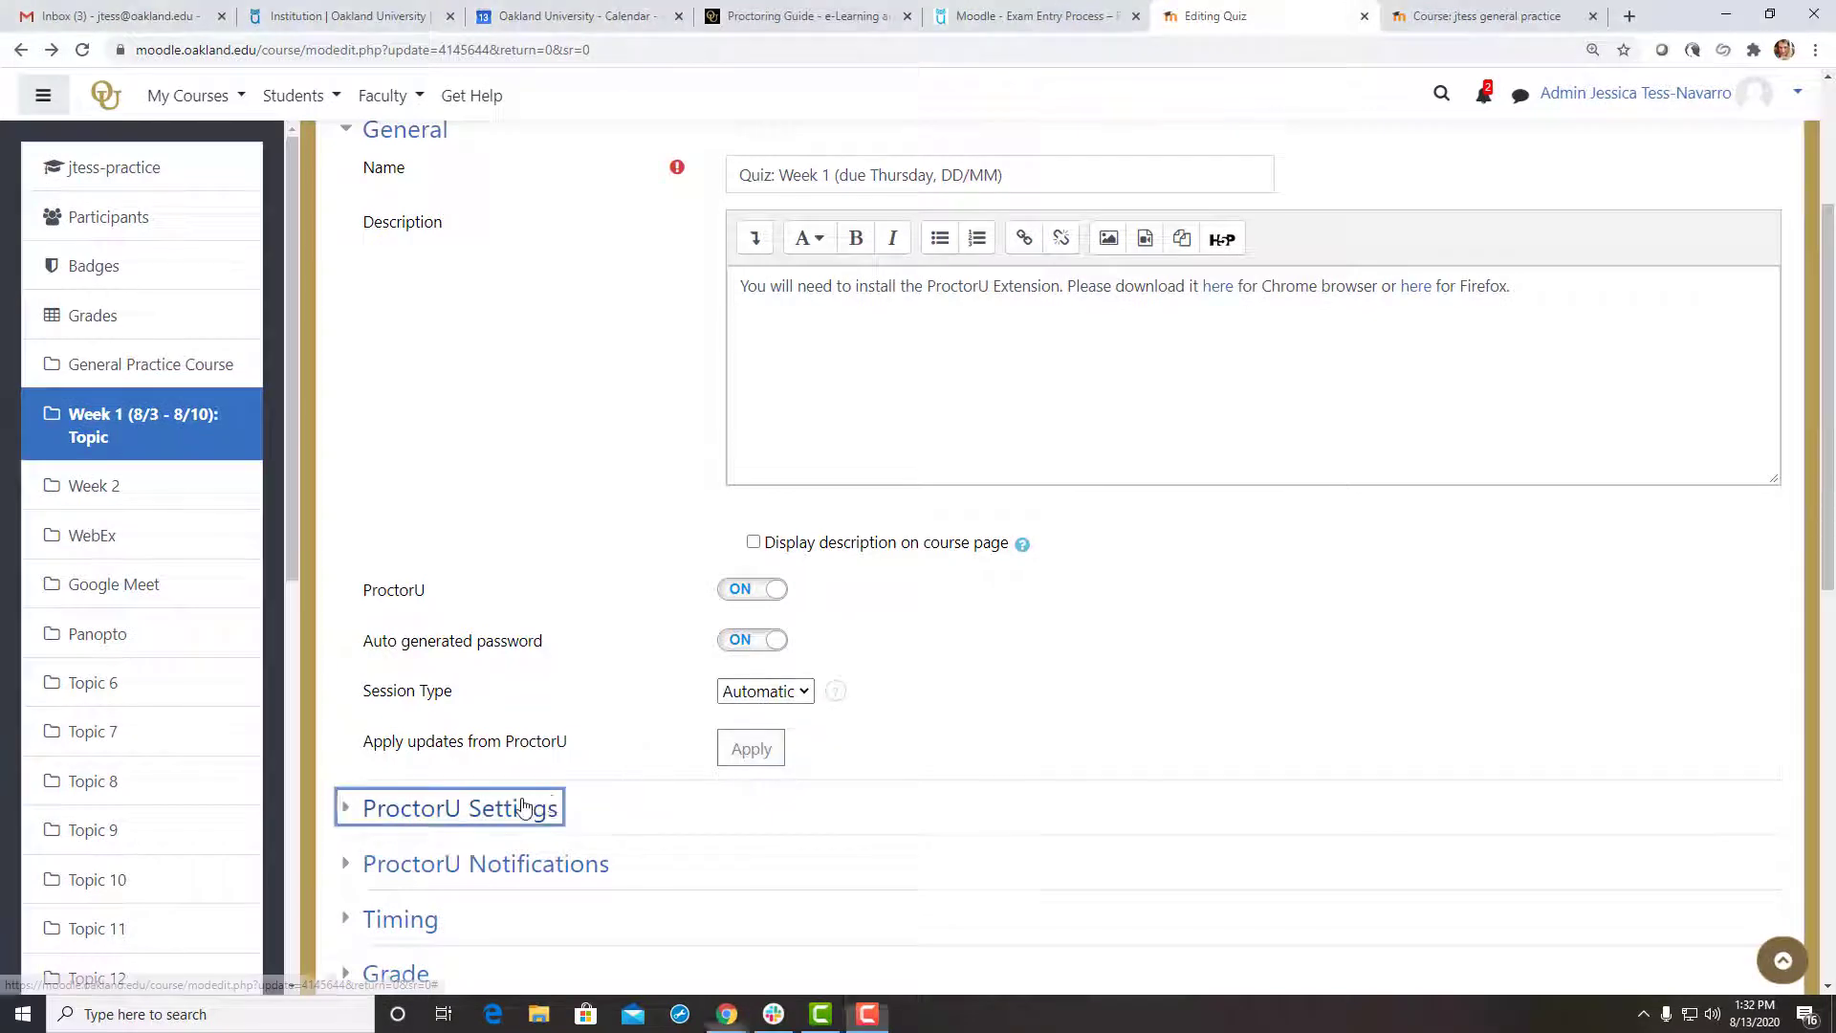
{"action": "scroll", "coordinate": [1072, 691], "scroll_direction": "down", "scroll_amount": 4}
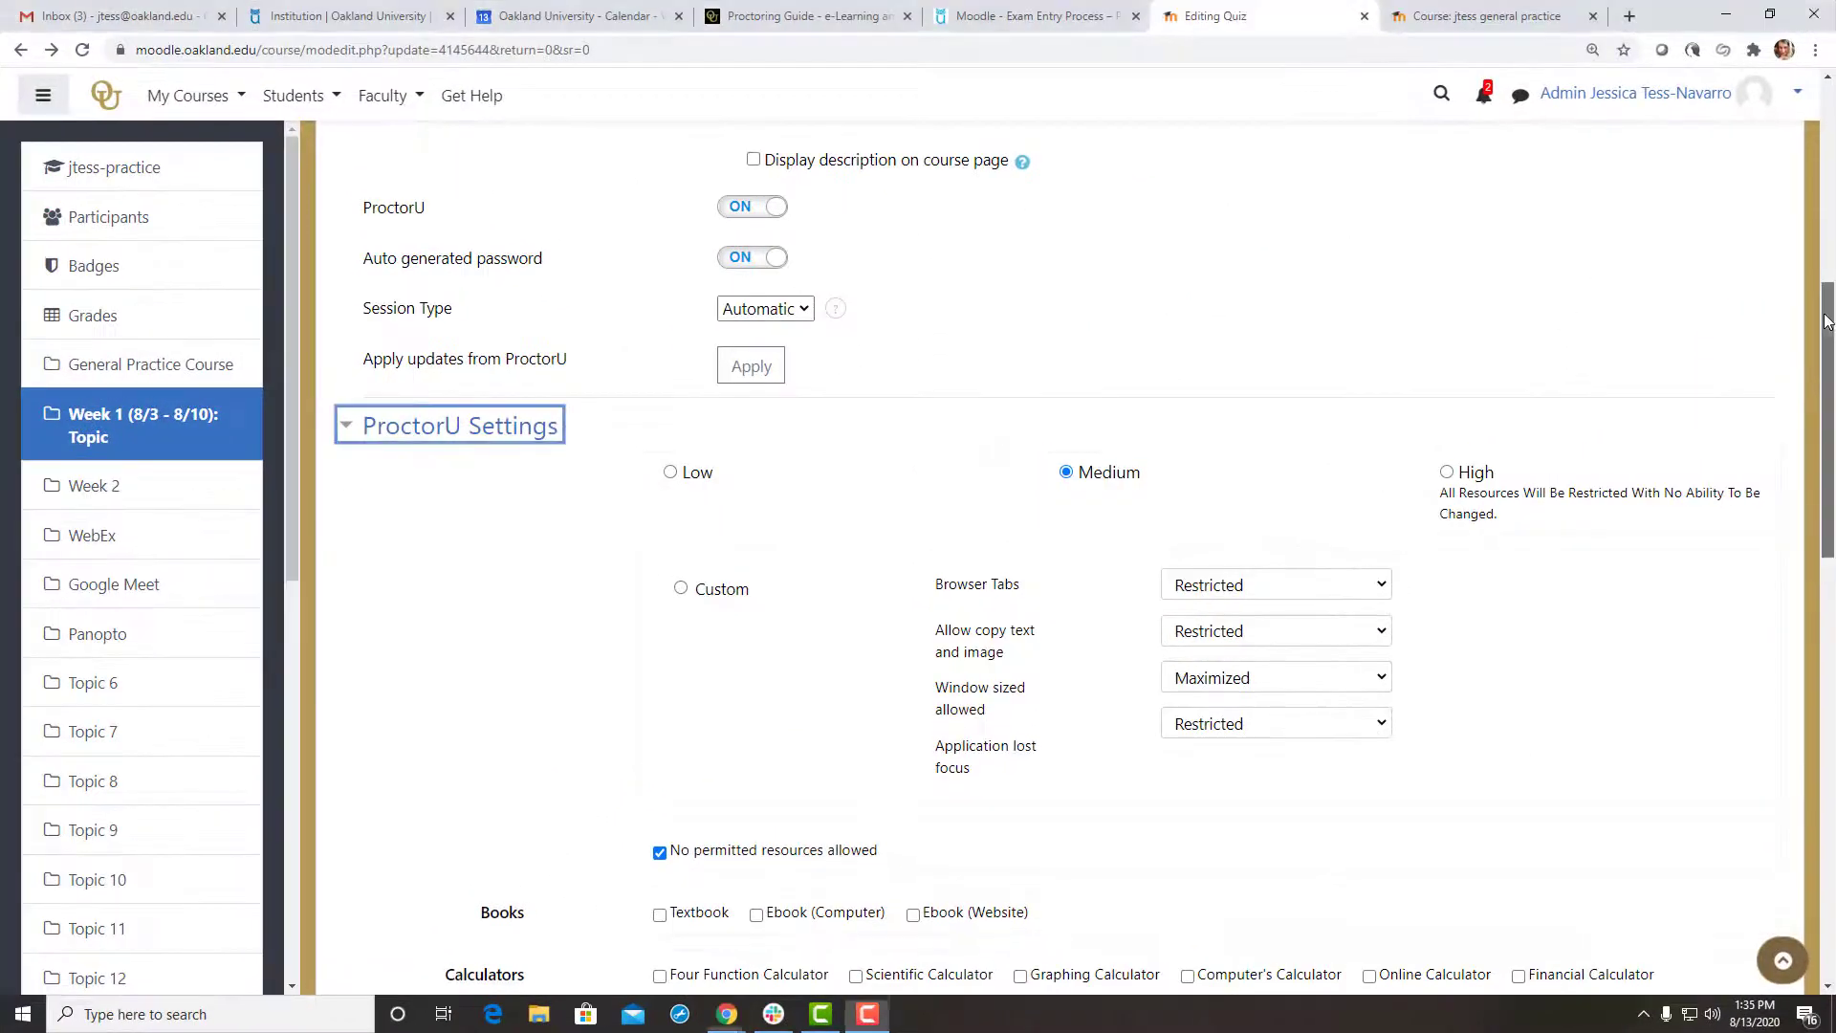
{"action": "scroll", "coordinate": [1832, 507], "scroll_direction": "down", "scroll_amount": 7}
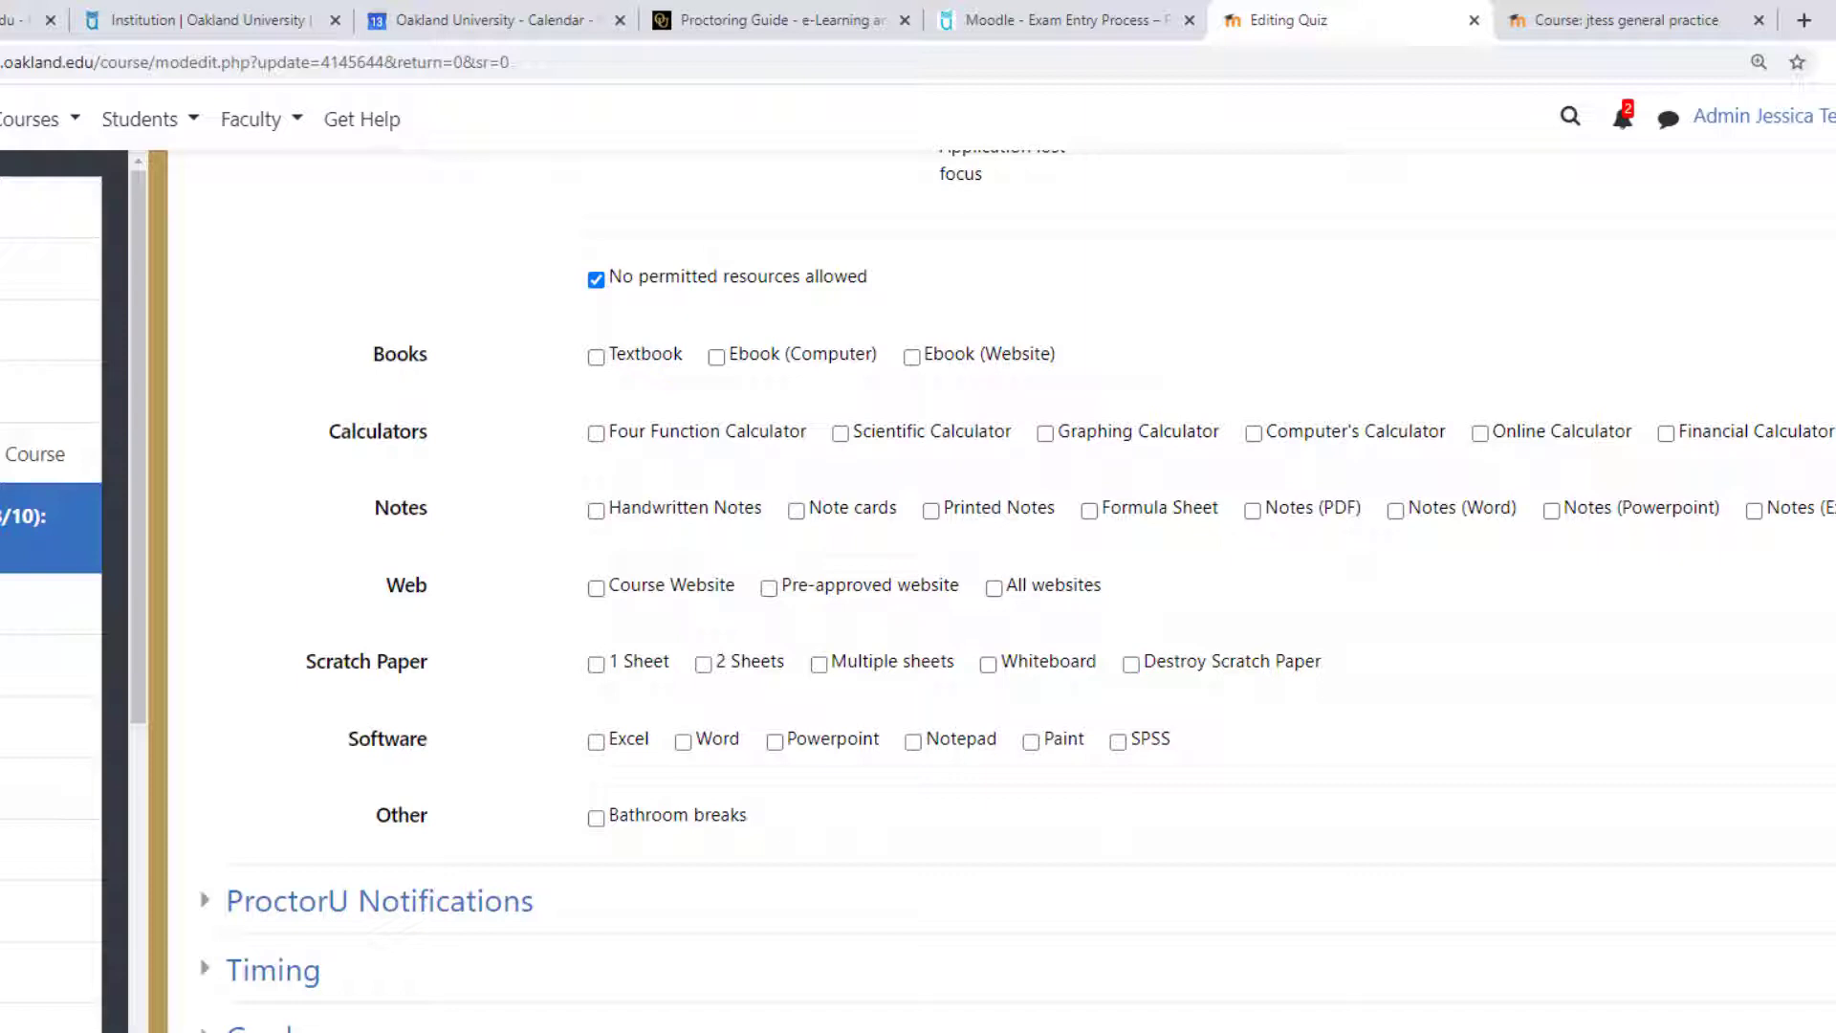
{"action": "left_click", "coordinate": [597, 358]}
{"action": "left_click", "coordinate": [1045, 433]}
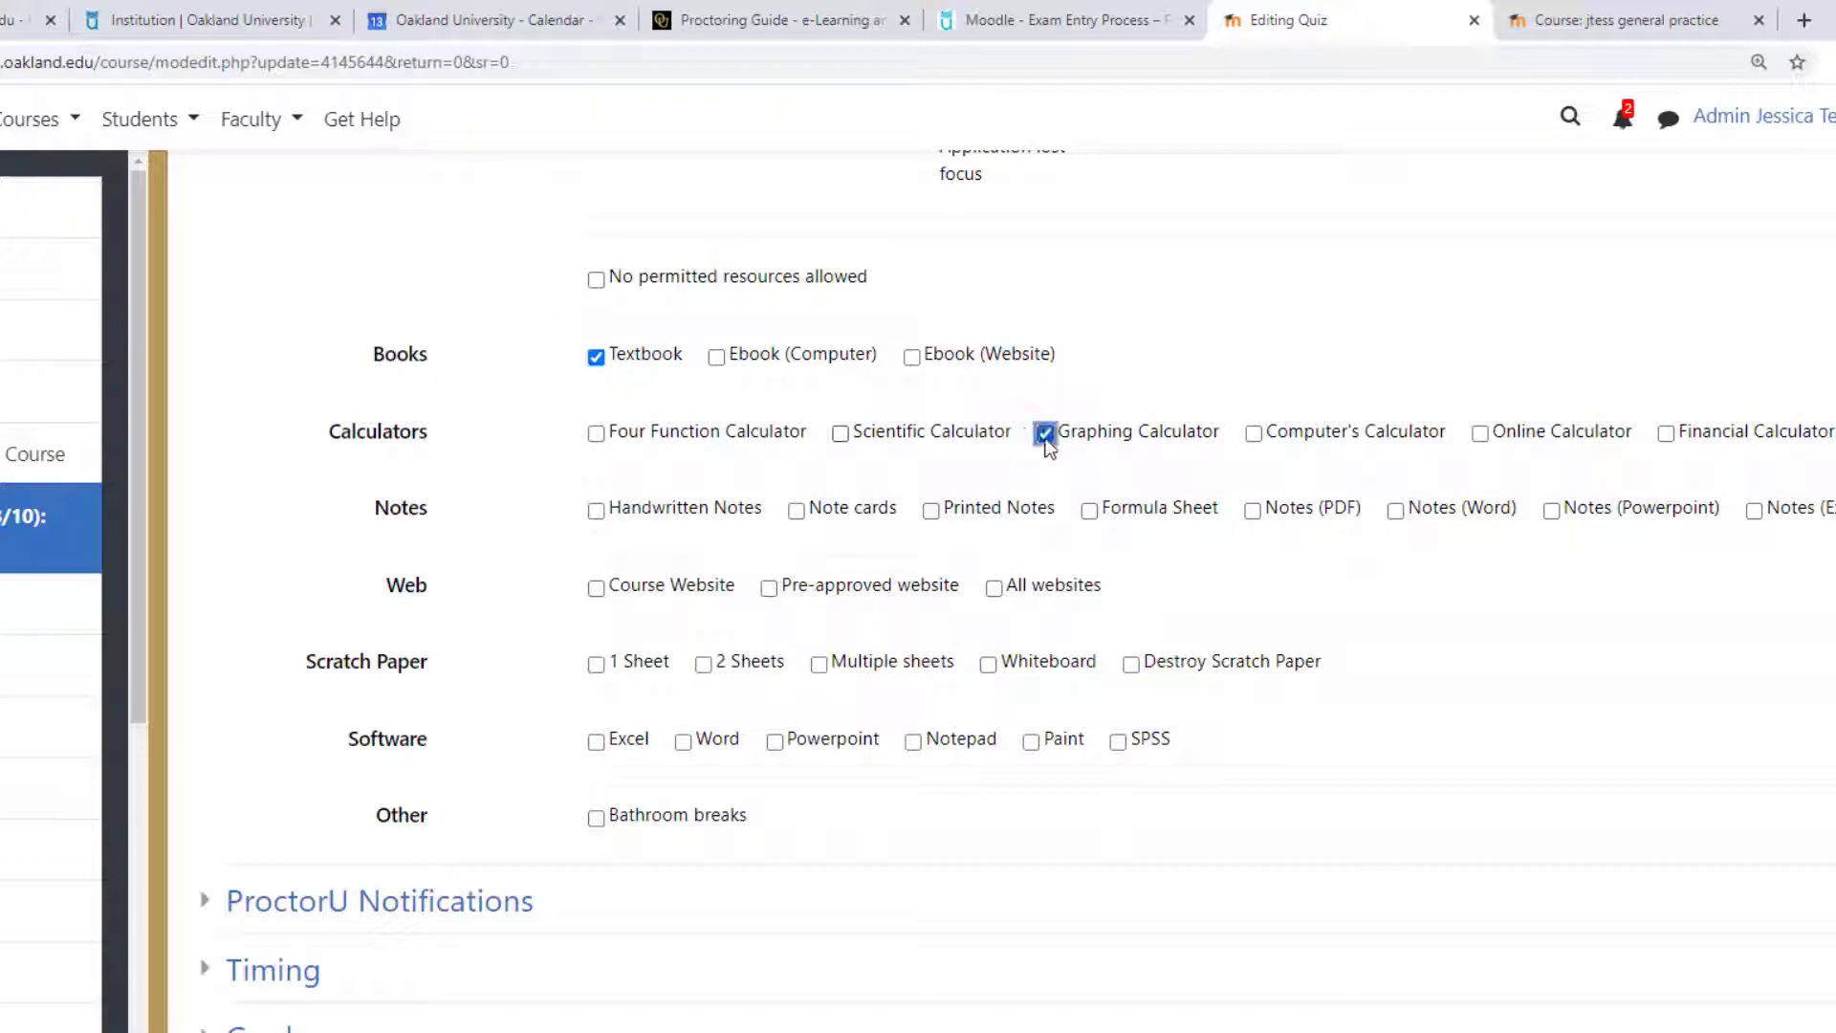
{"action": "left_click", "coordinate": [597, 511]}
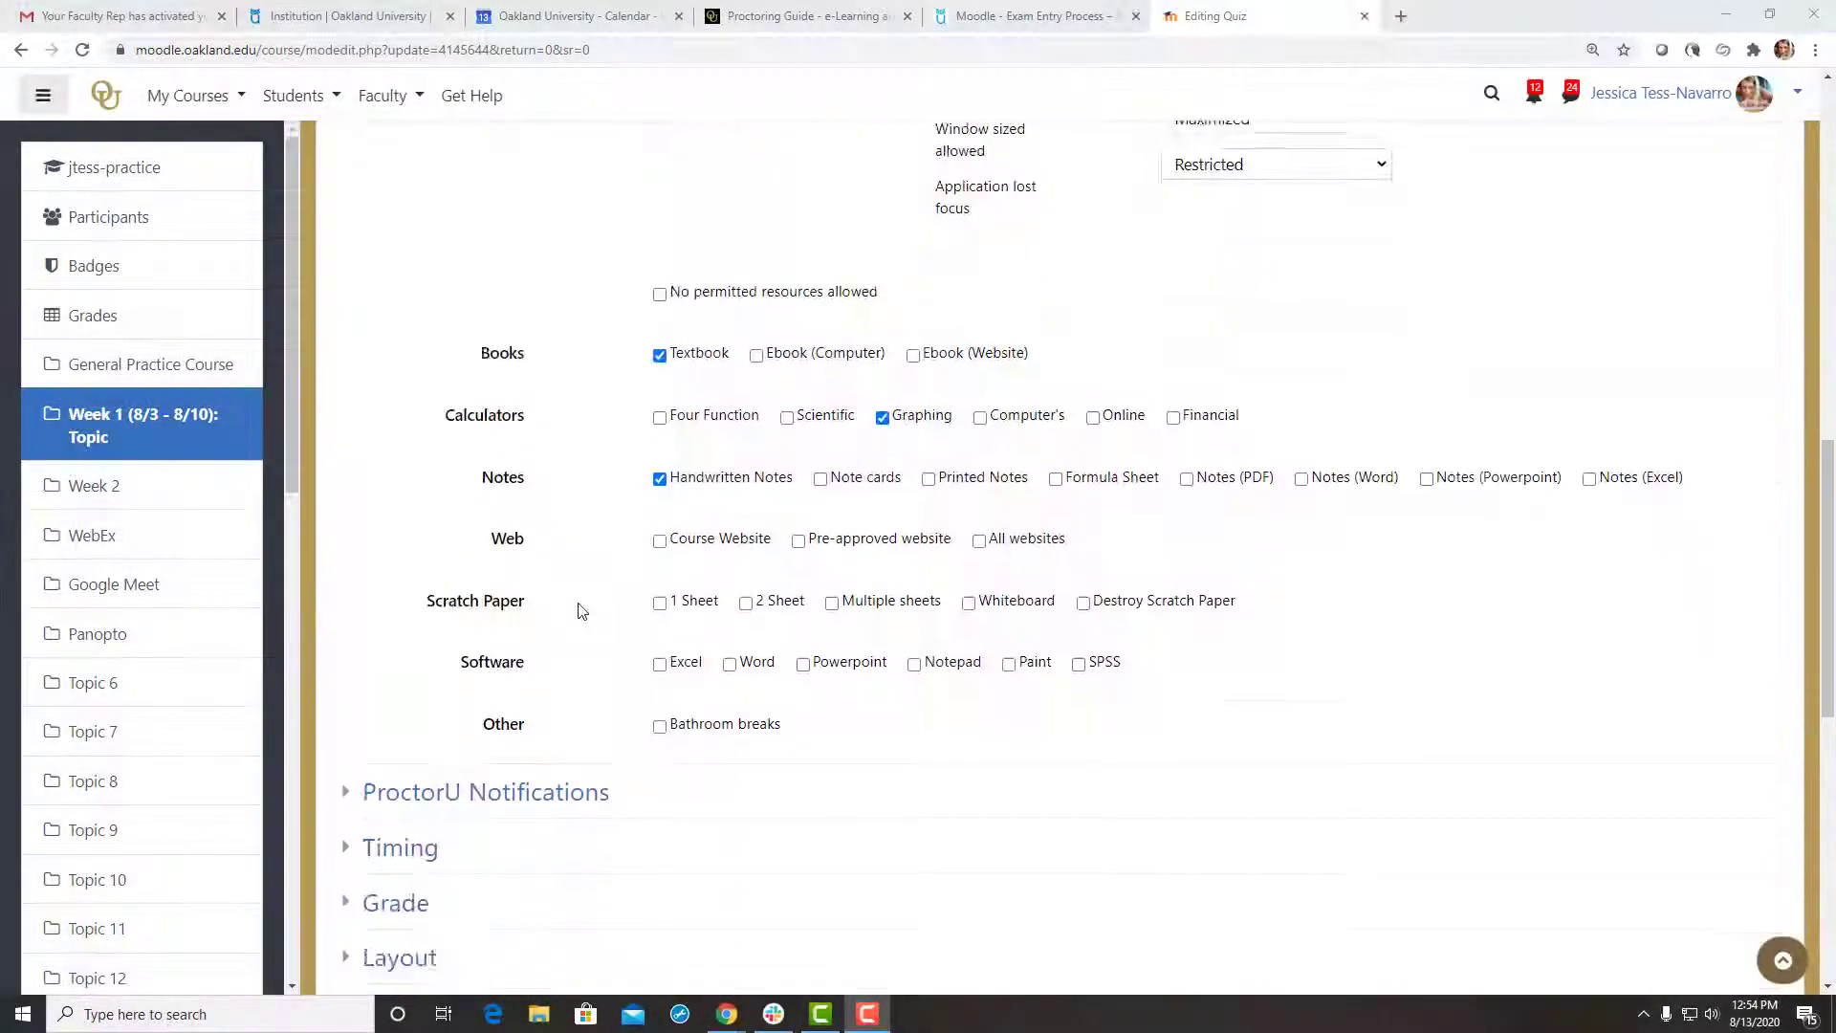
{"action": "scroll", "coordinate": [581, 610], "scroll_direction": "down", "scroll_amount": 3}
{"action": "left_click", "coordinate": [424, 497]}
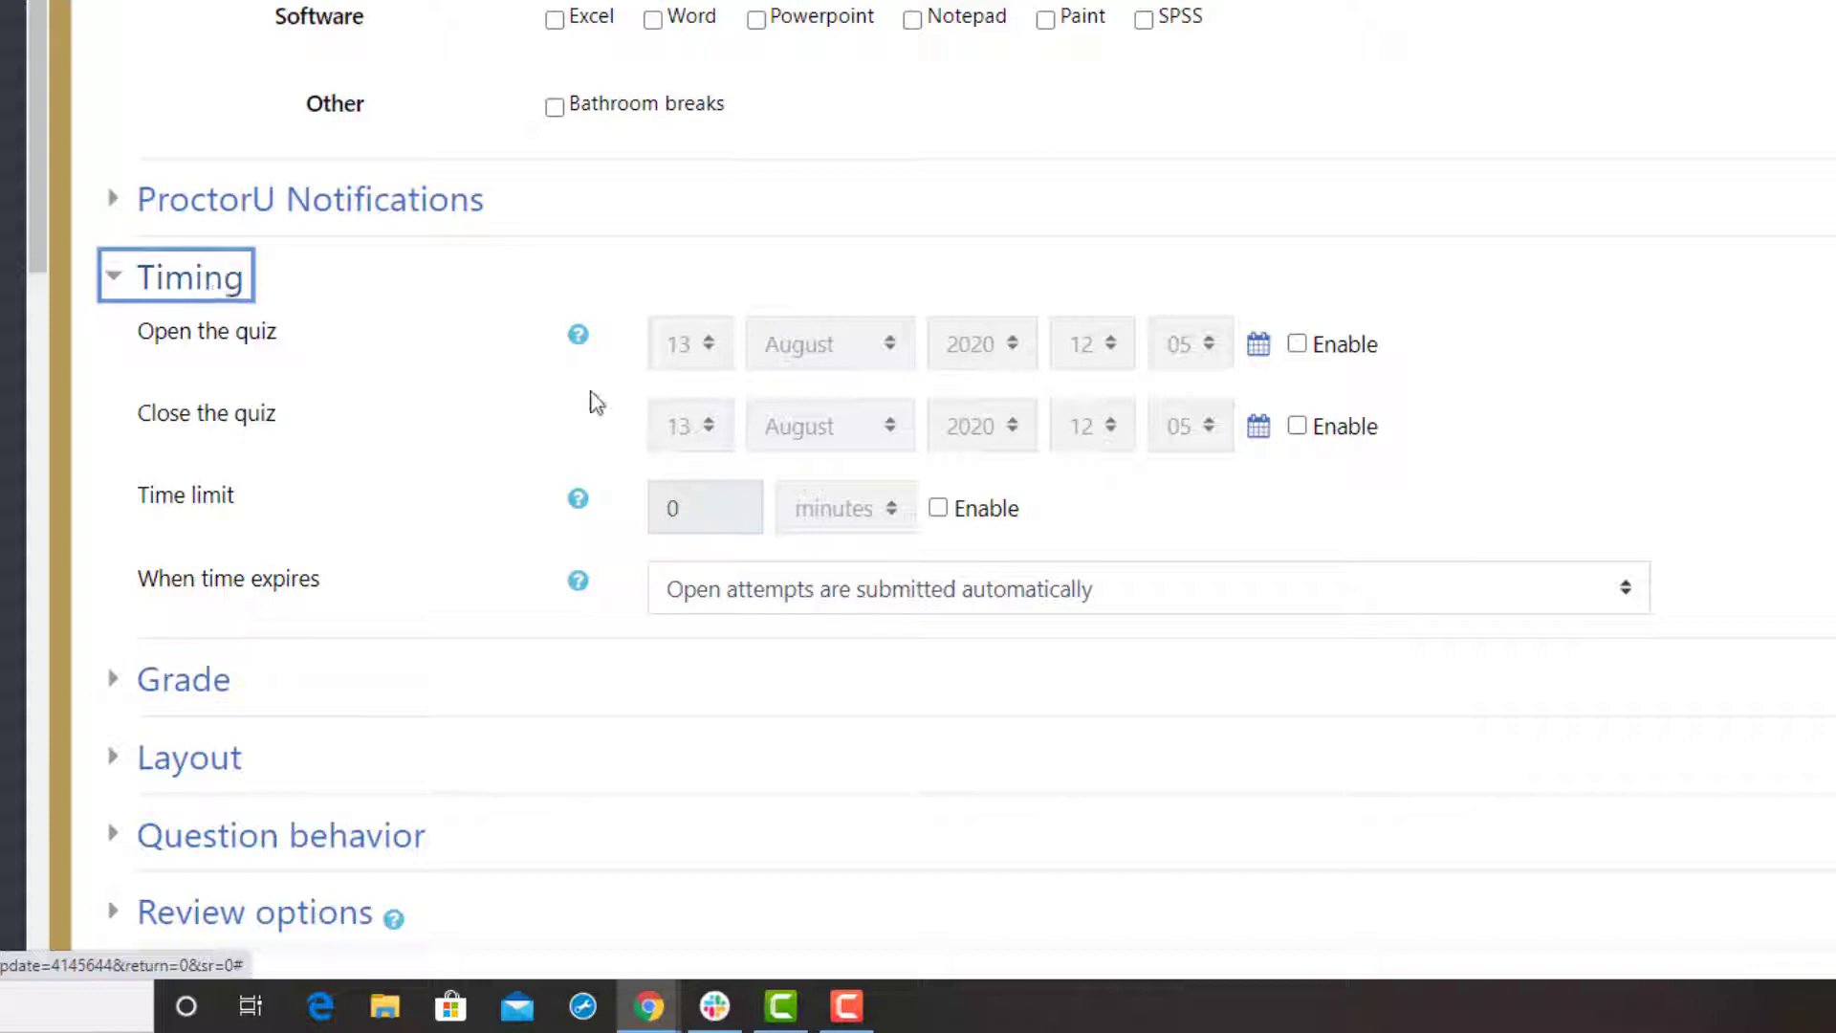
Step: Enable quiz opening on 13 August 2020 and closing on 23 August 2020, both at 12:05
{"action": "left_click", "coordinate": [1298, 346]}
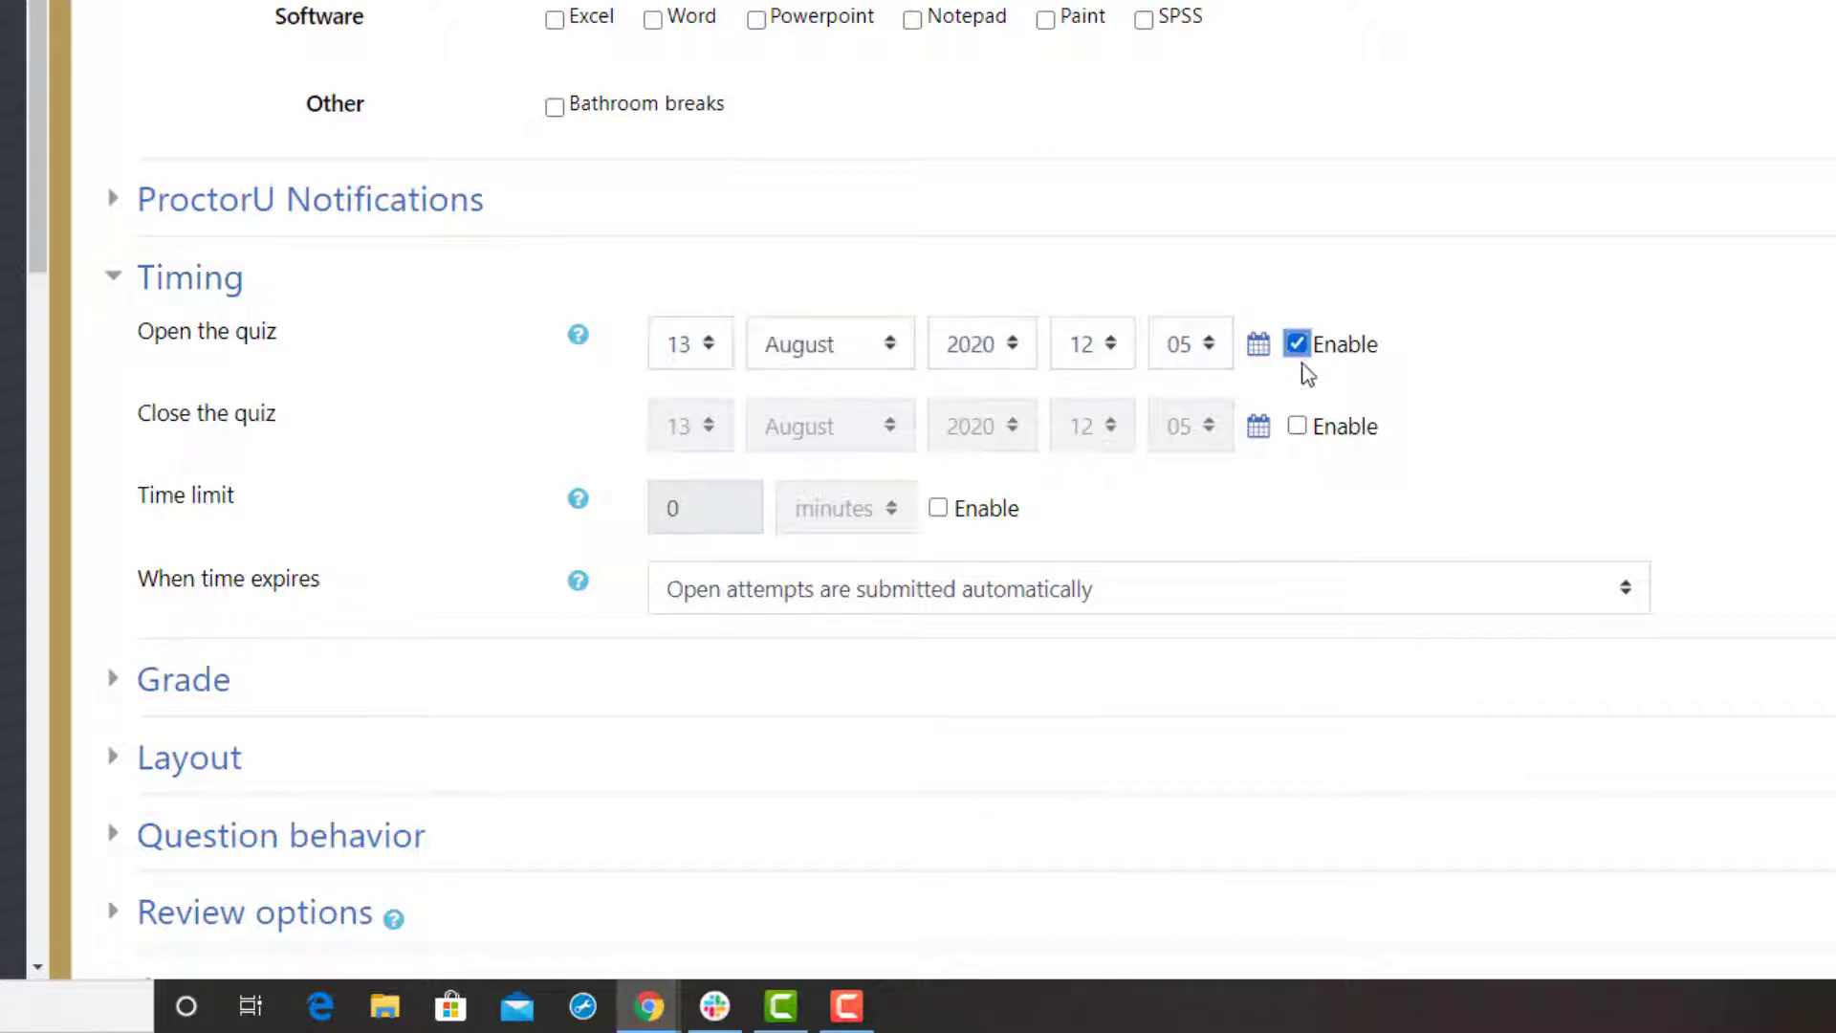
{"action": "left_click", "coordinate": [1297, 426]}
{"action": "left_click", "coordinate": [711, 435]}
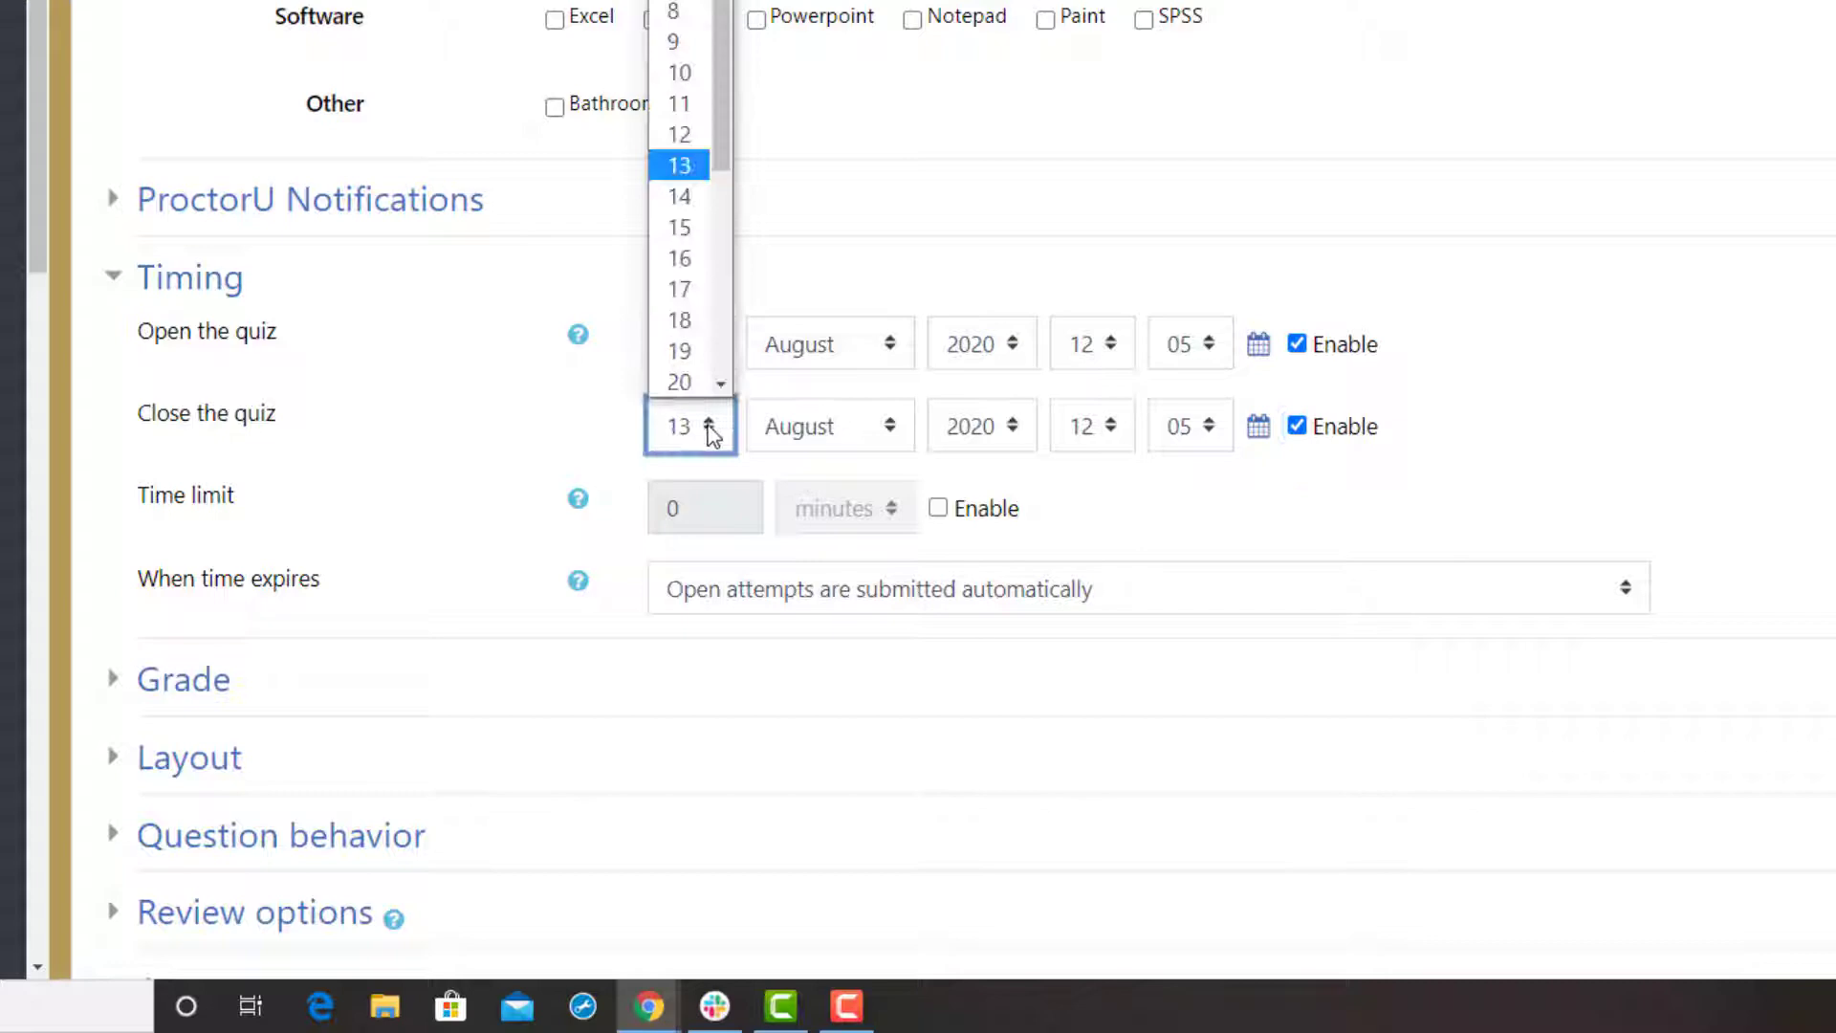
{"action": "scroll", "coordinate": [690, 385], "scroll_direction": "down", "scroll_amount": 1}
{"action": "left_click", "coordinate": [689, 382]}
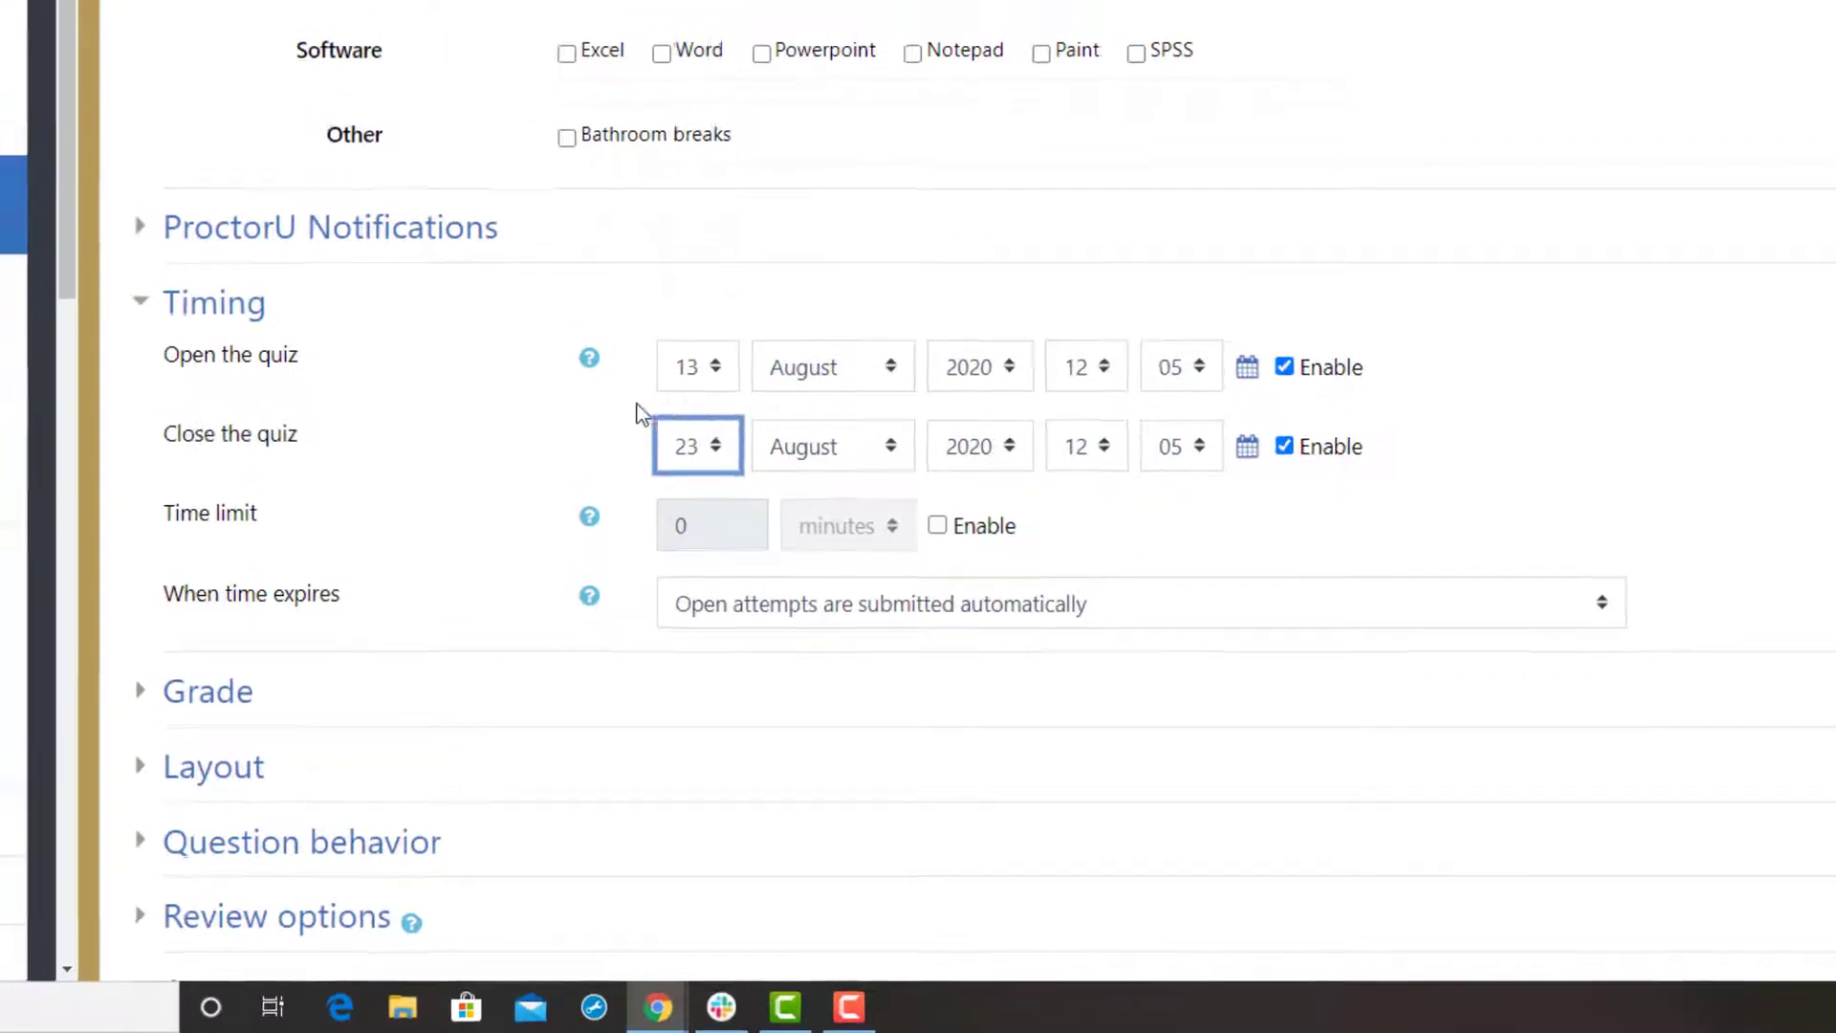
{"action": "scroll", "coordinate": [402, 382], "scroll_direction": "down", "scroll_amount": 1}
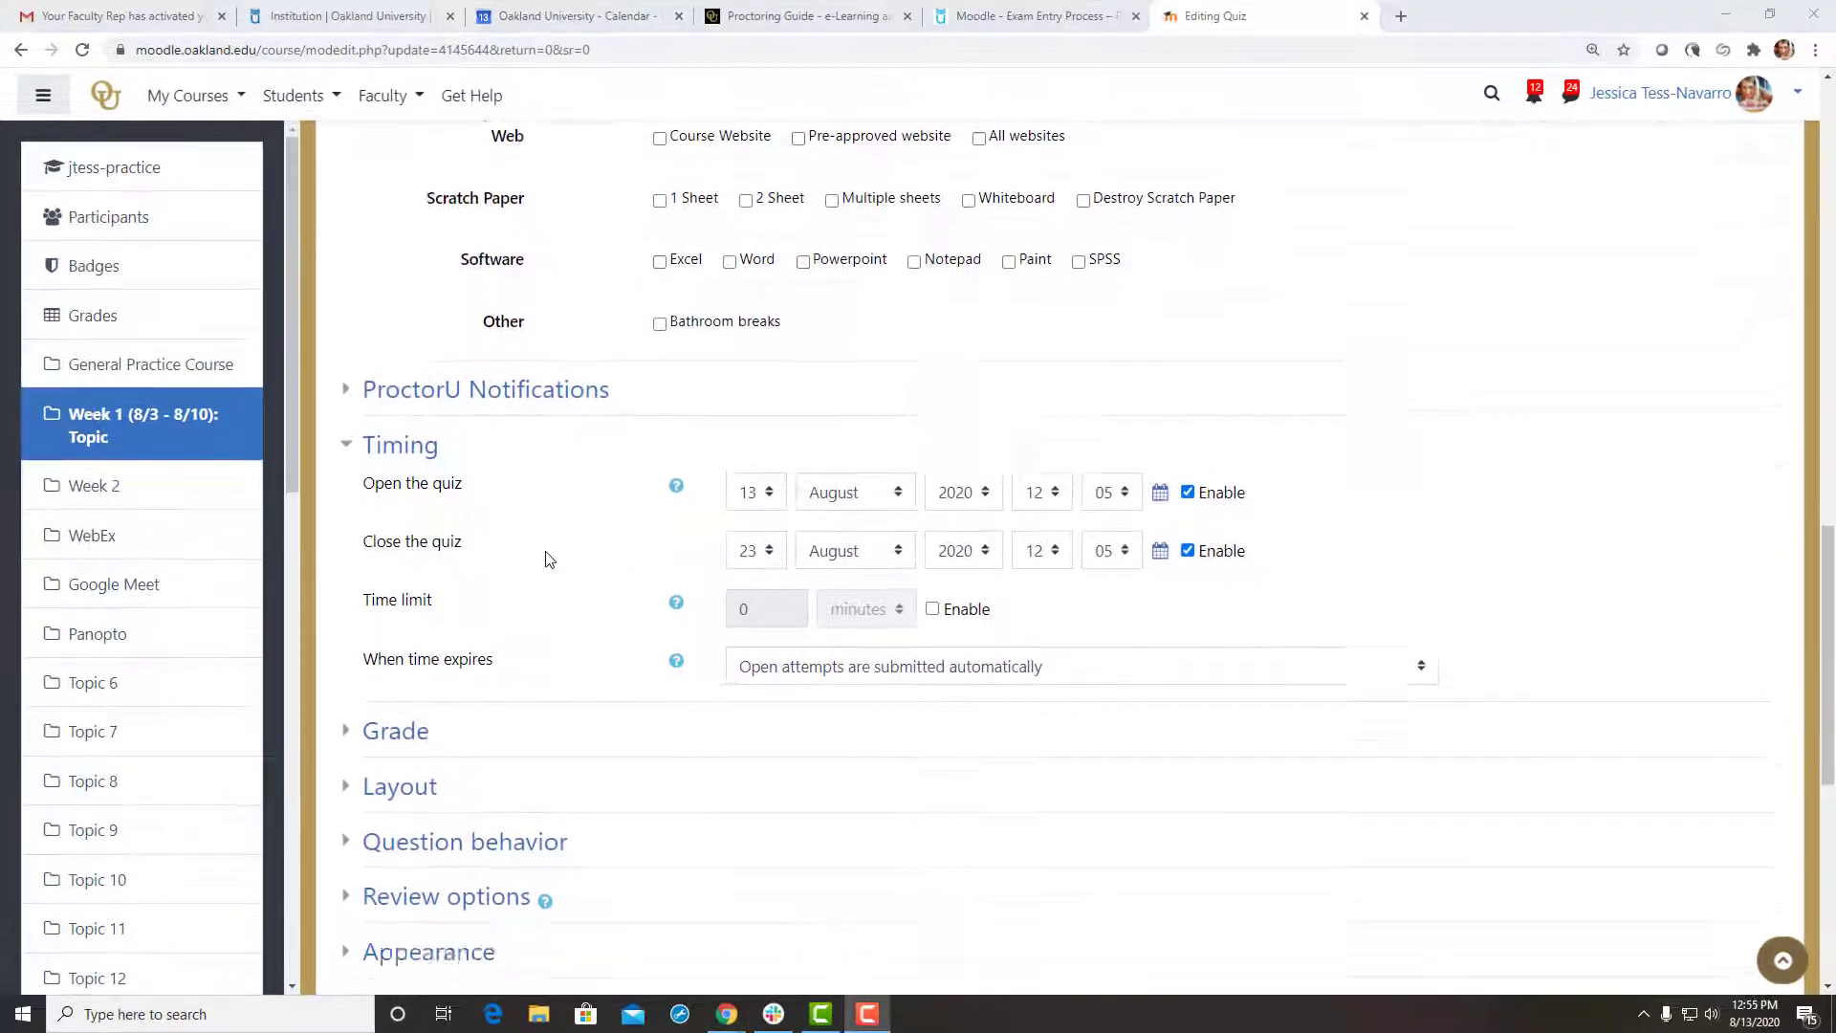
{"action": "scroll", "coordinate": [550, 560], "scroll_direction": "down", "scroll_amount": 3}
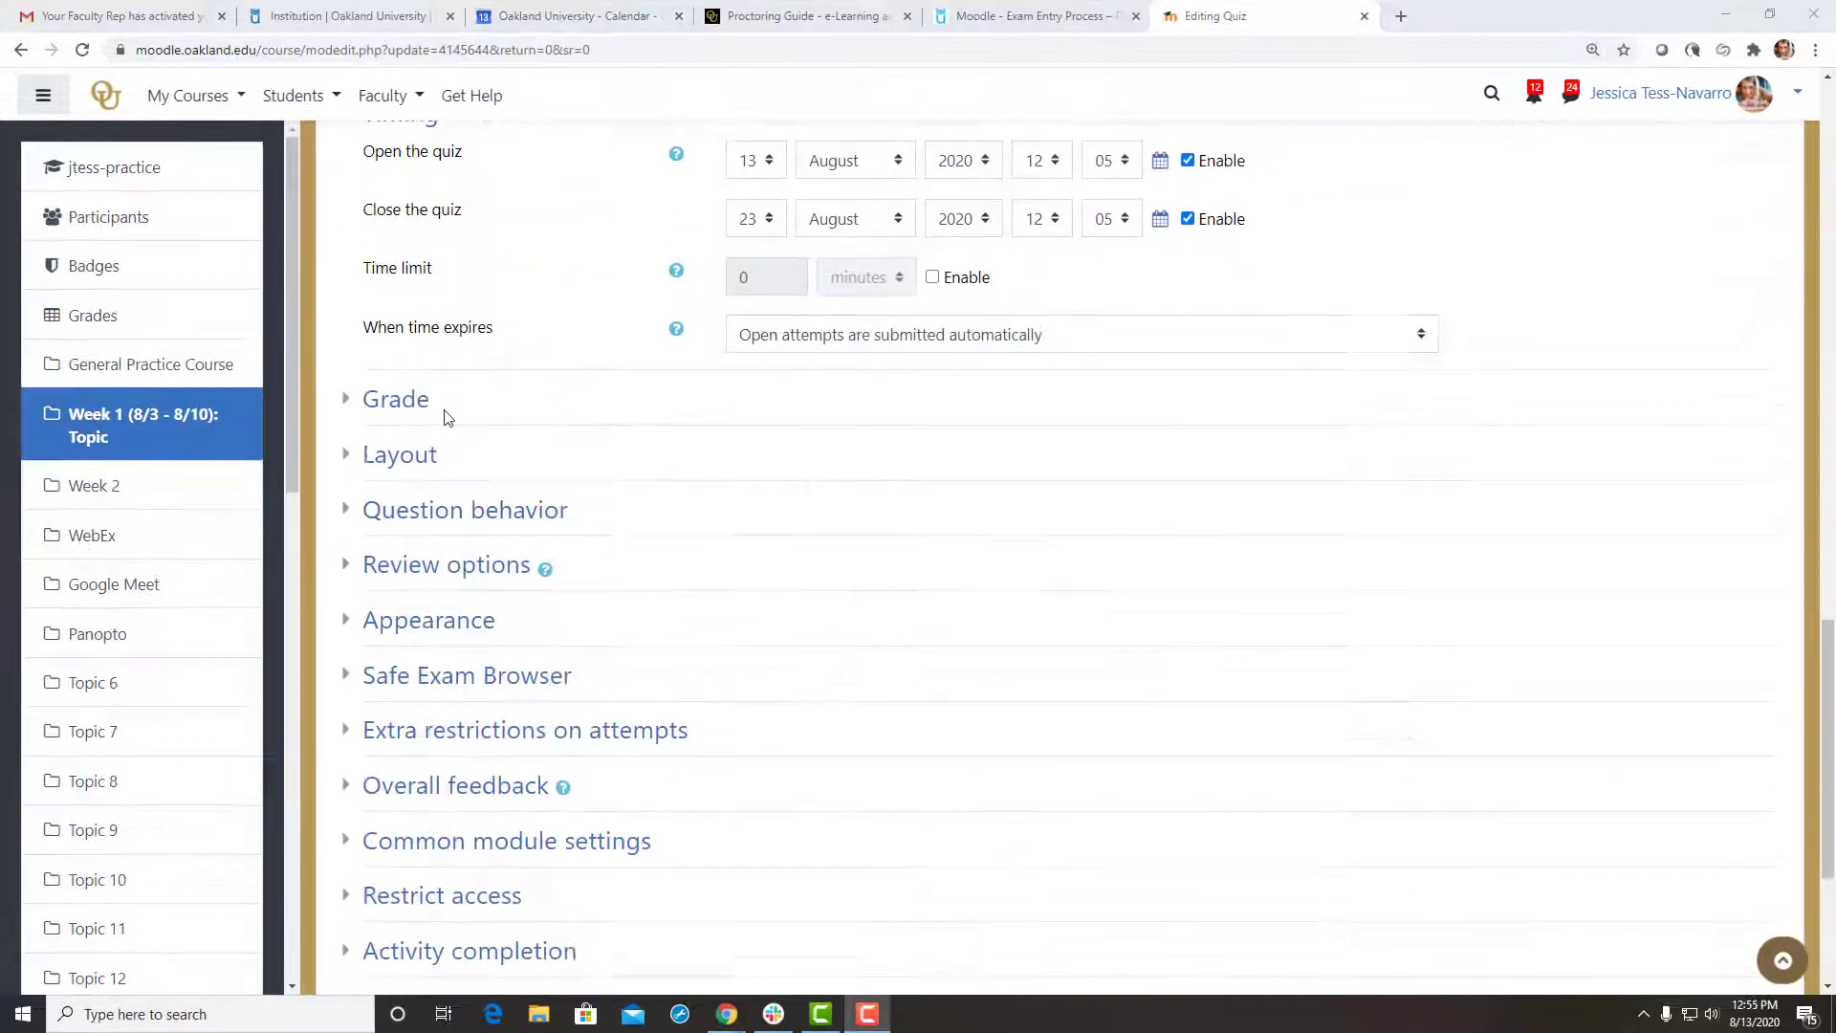
{"action": "left_click", "coordinate": [422, 403]}
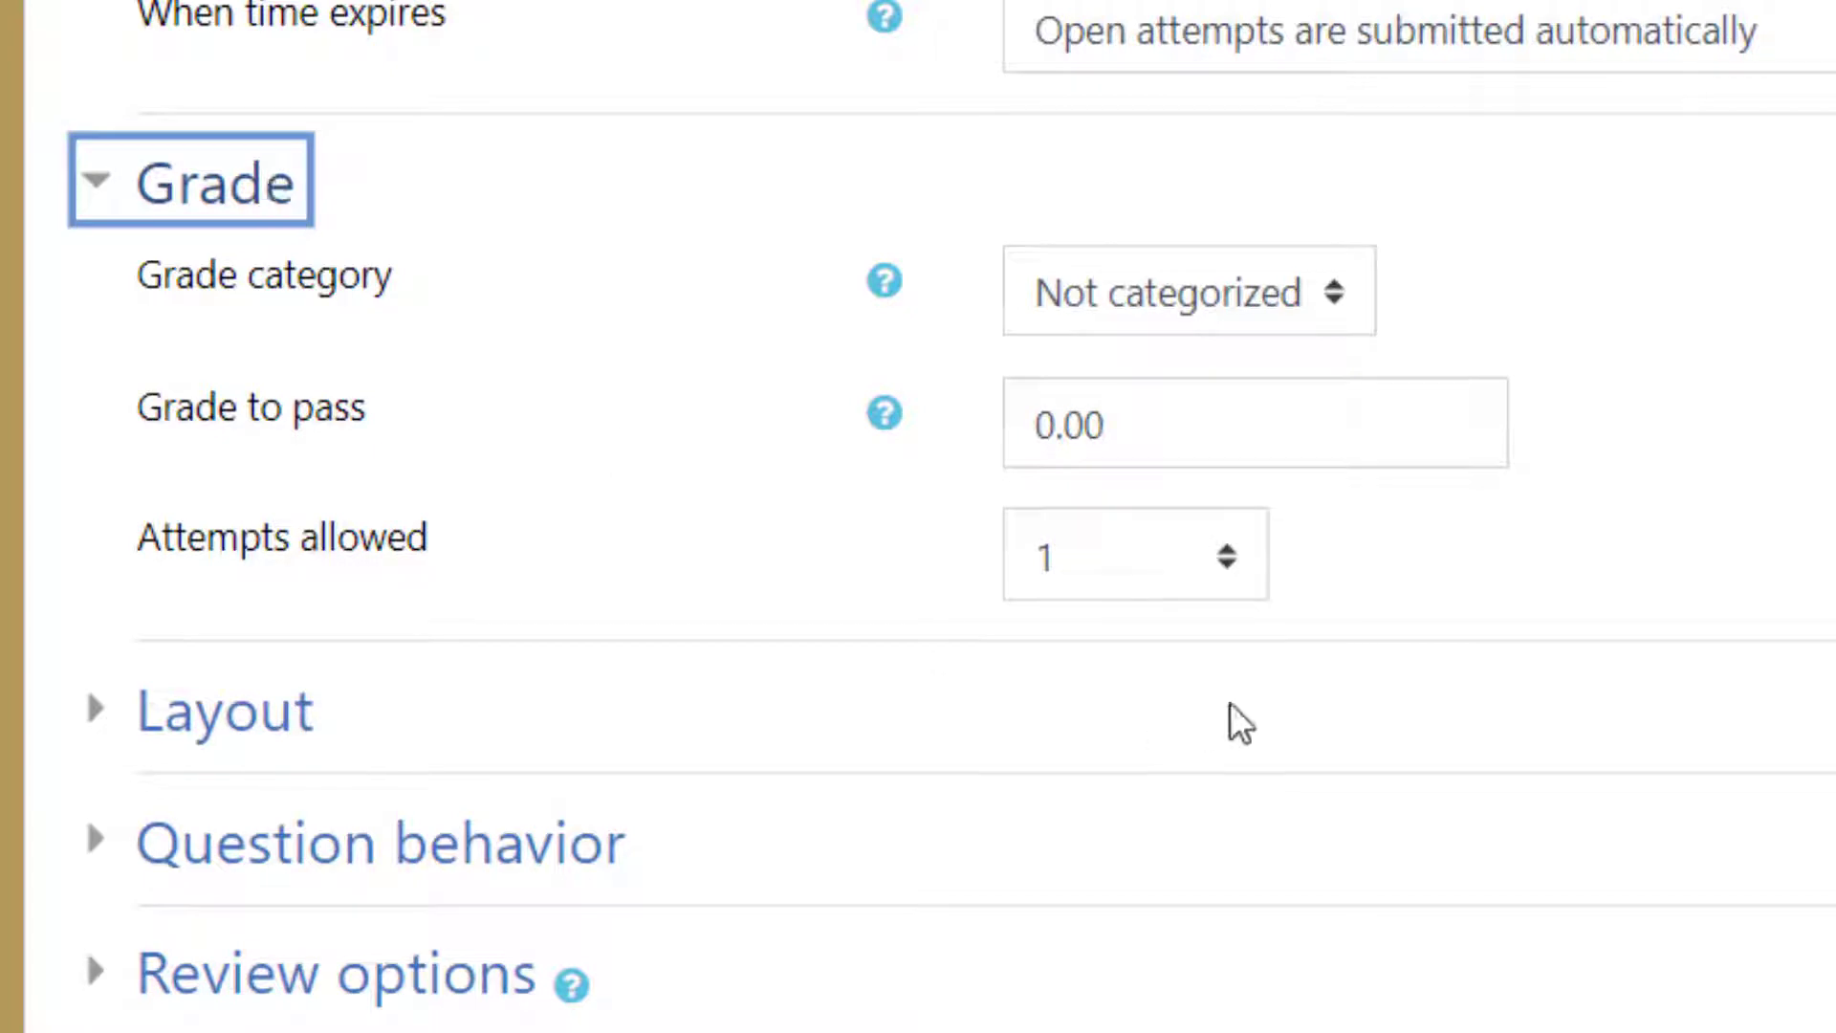
Step: Set the Week 1 quiz to 2 attempts allowed with First attempt as the grading method
{"action": "left_click", "coordinate": [1226, 588]}
{"action": "left_click", "coordinate": [1114, 736]}
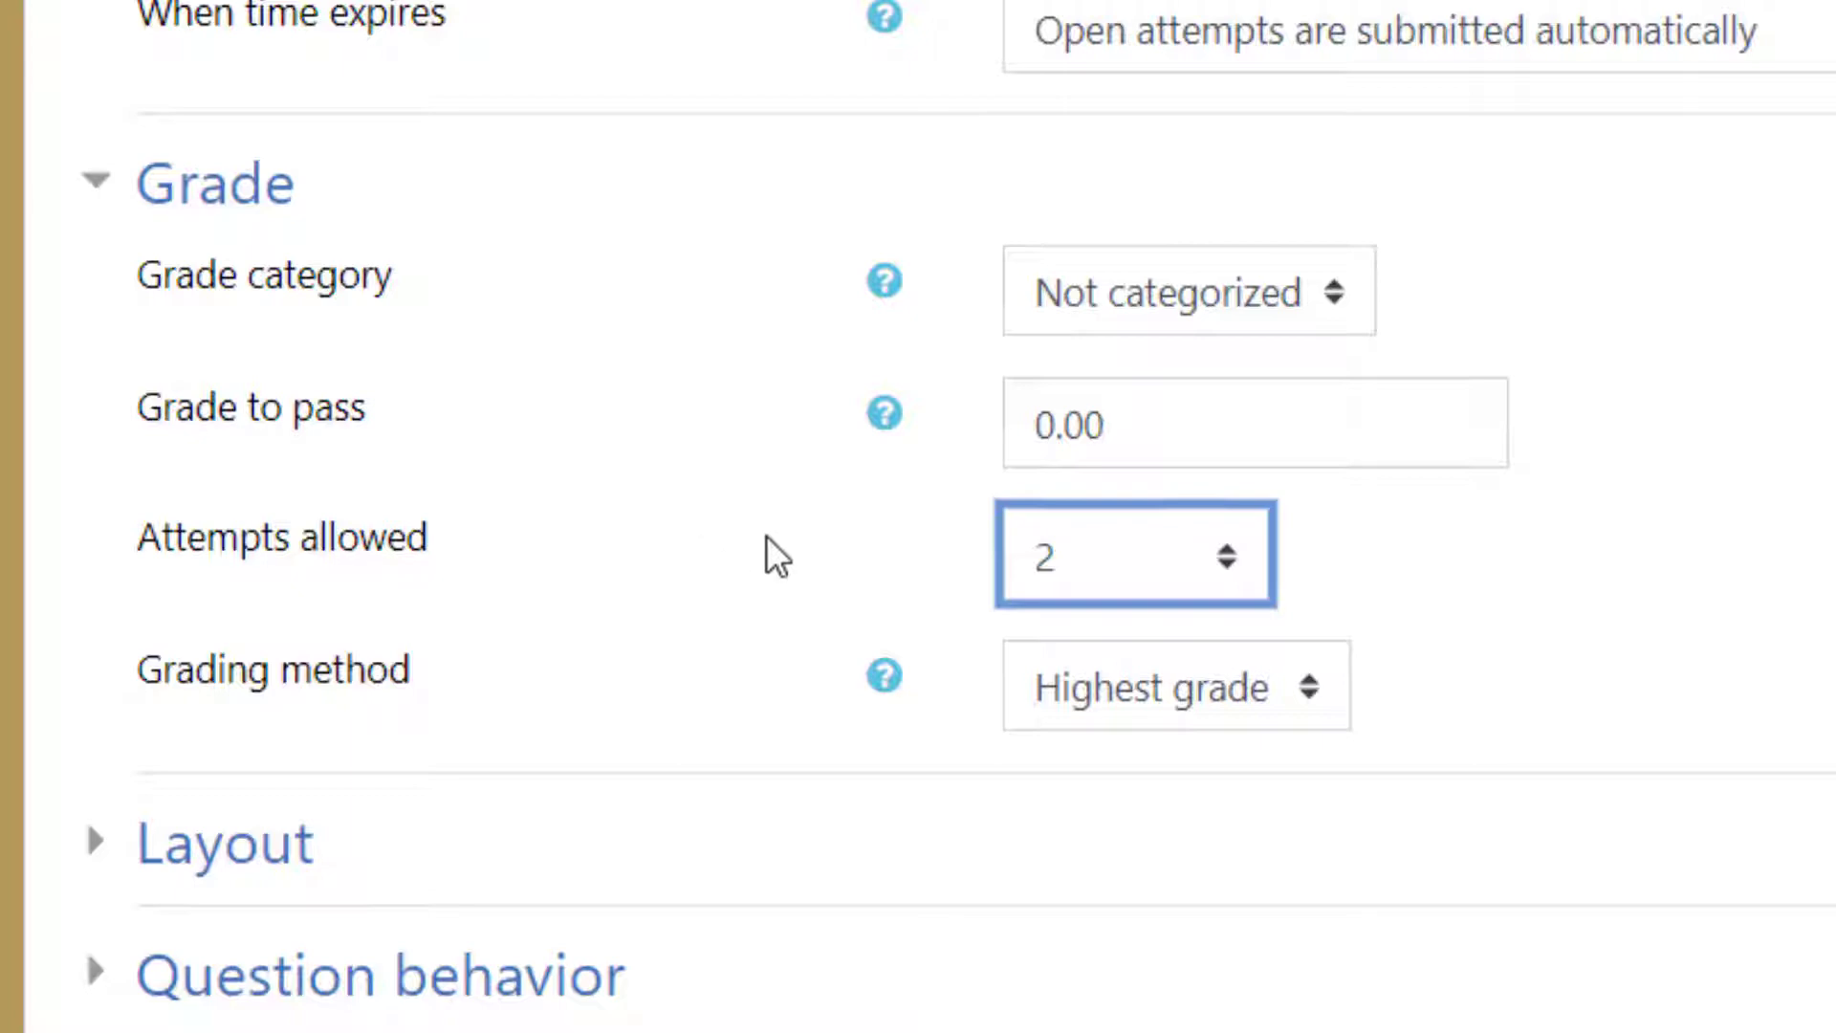
{"action": "left_click", "coordinate": [1087, 733]}
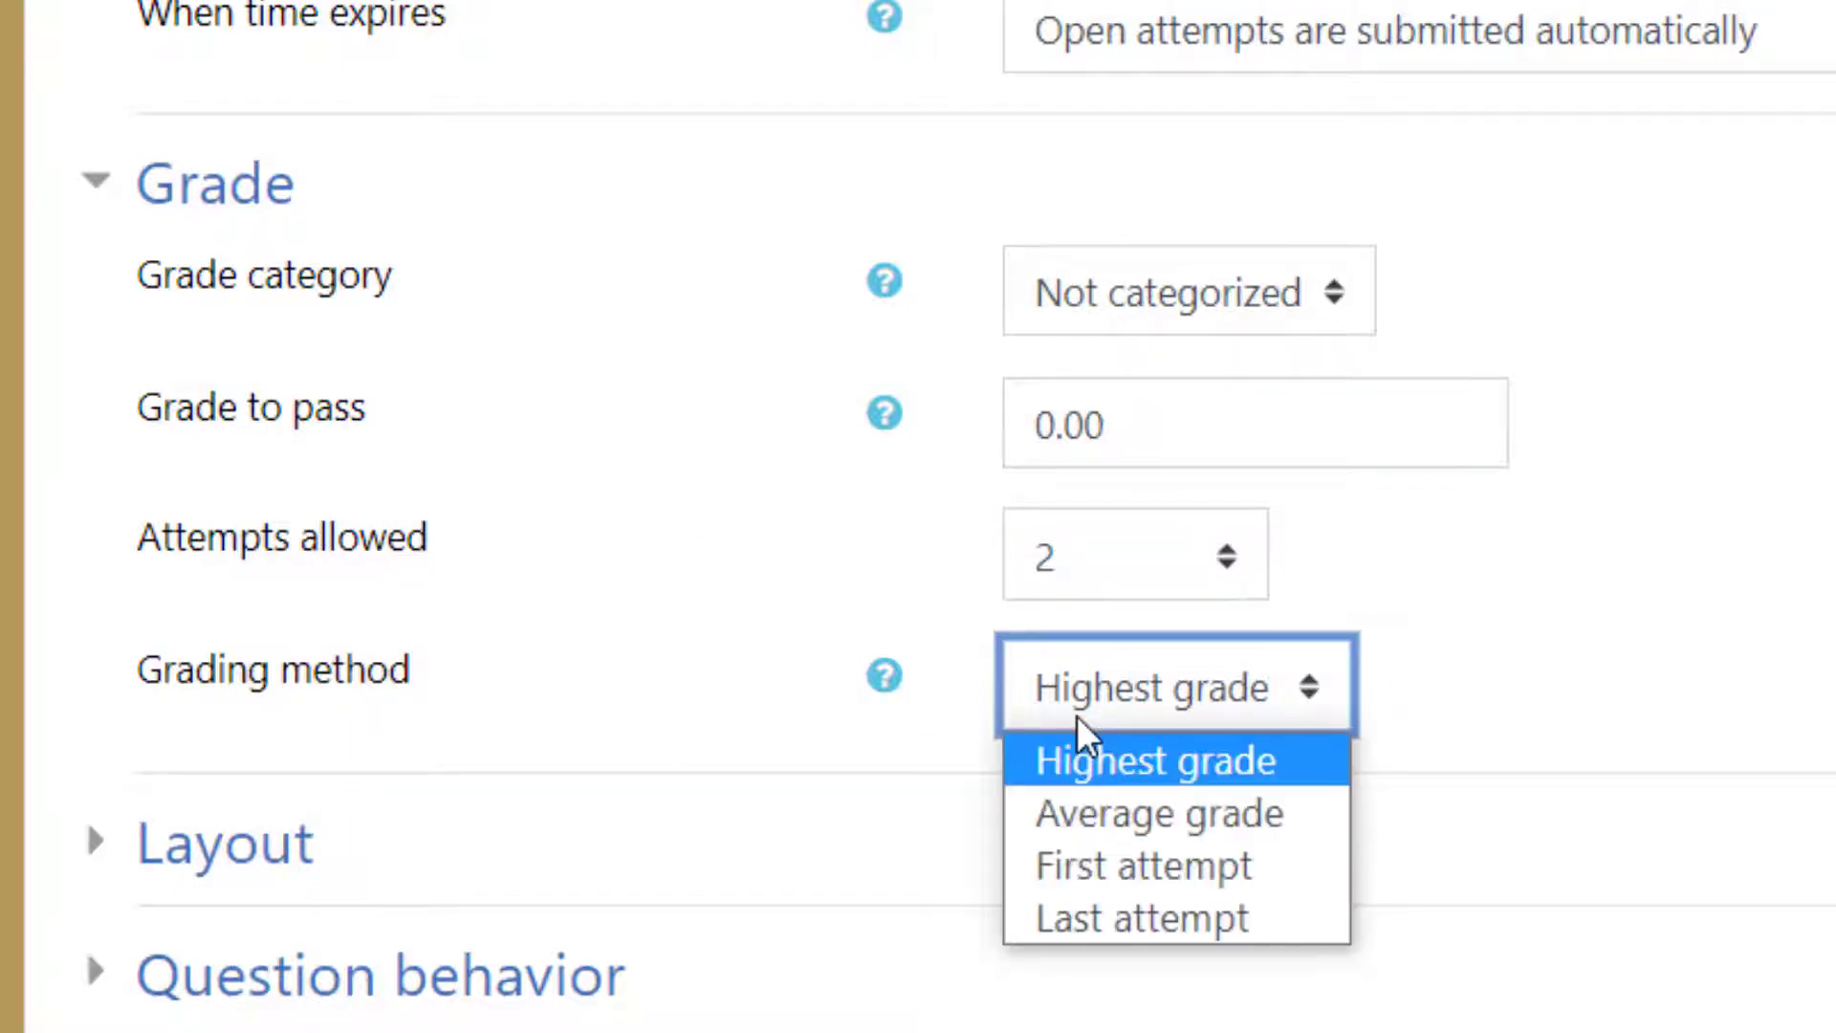
{"action": "left_click", "coordinate": [1090, 866]}
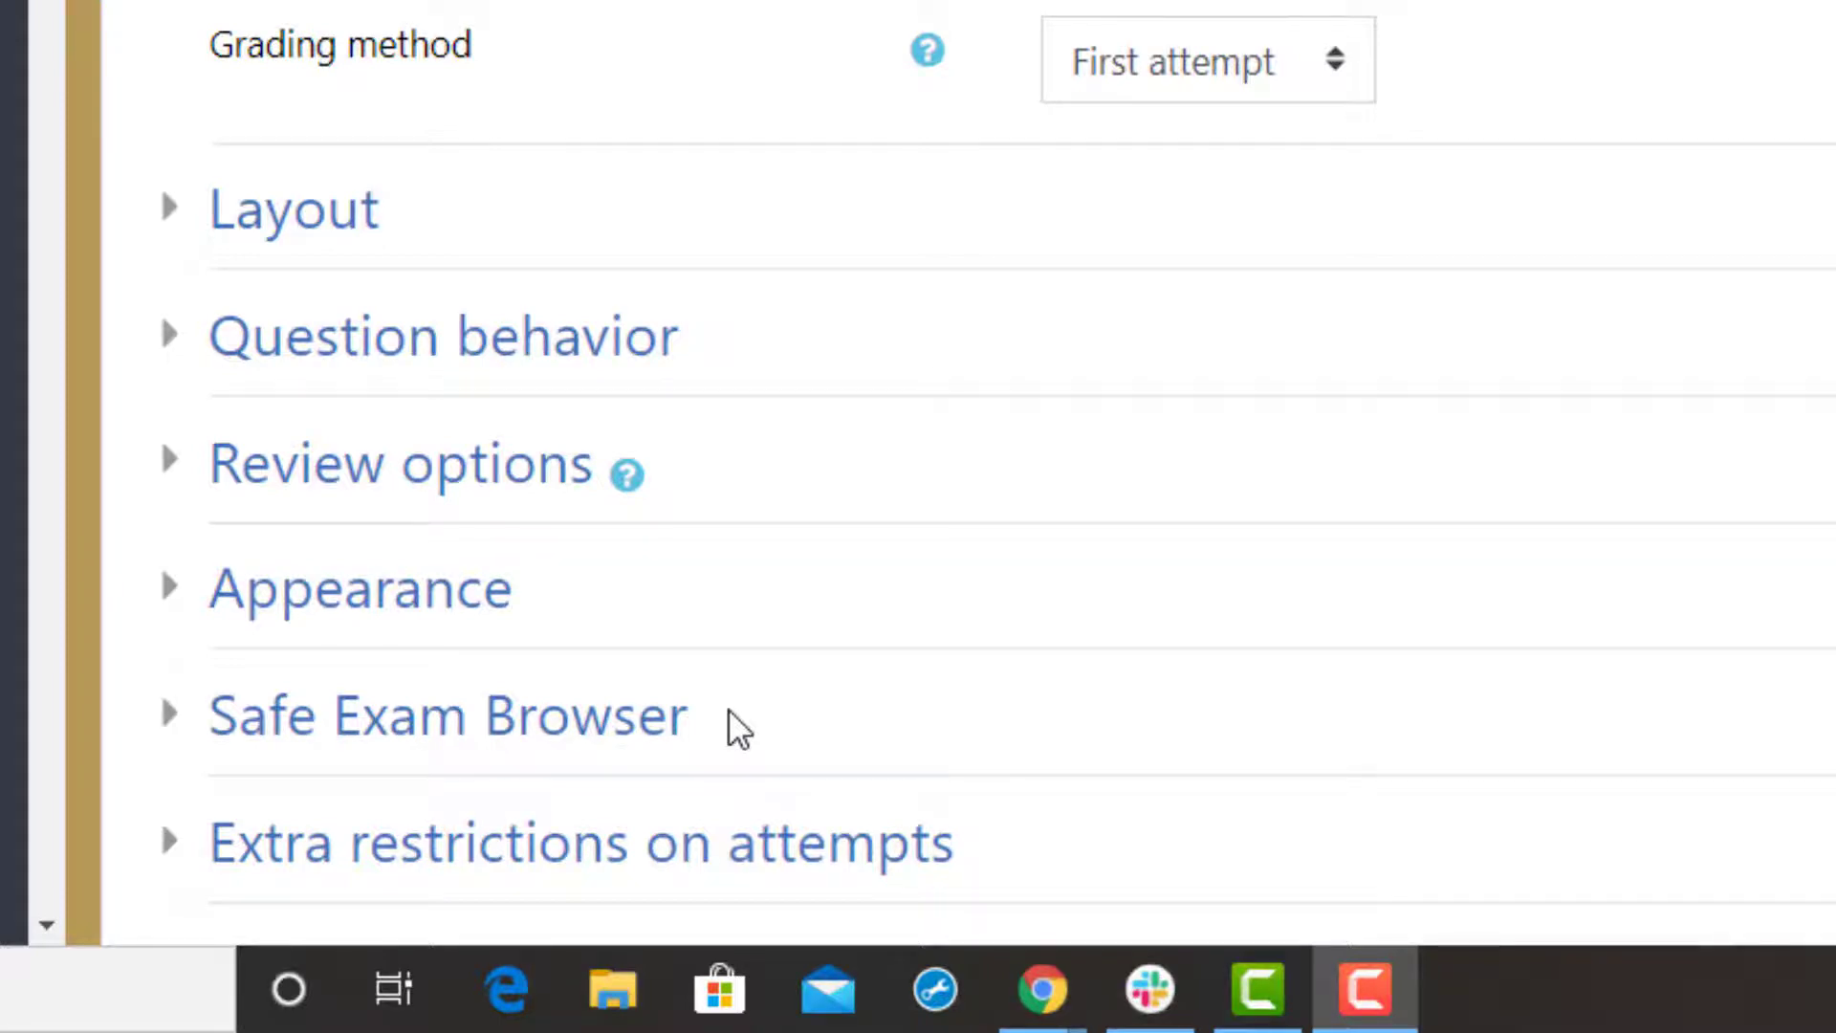
{"action": "scroll", "coordinate": [729, 713], "scroll_direction": "down", "scroll_amount": 5}
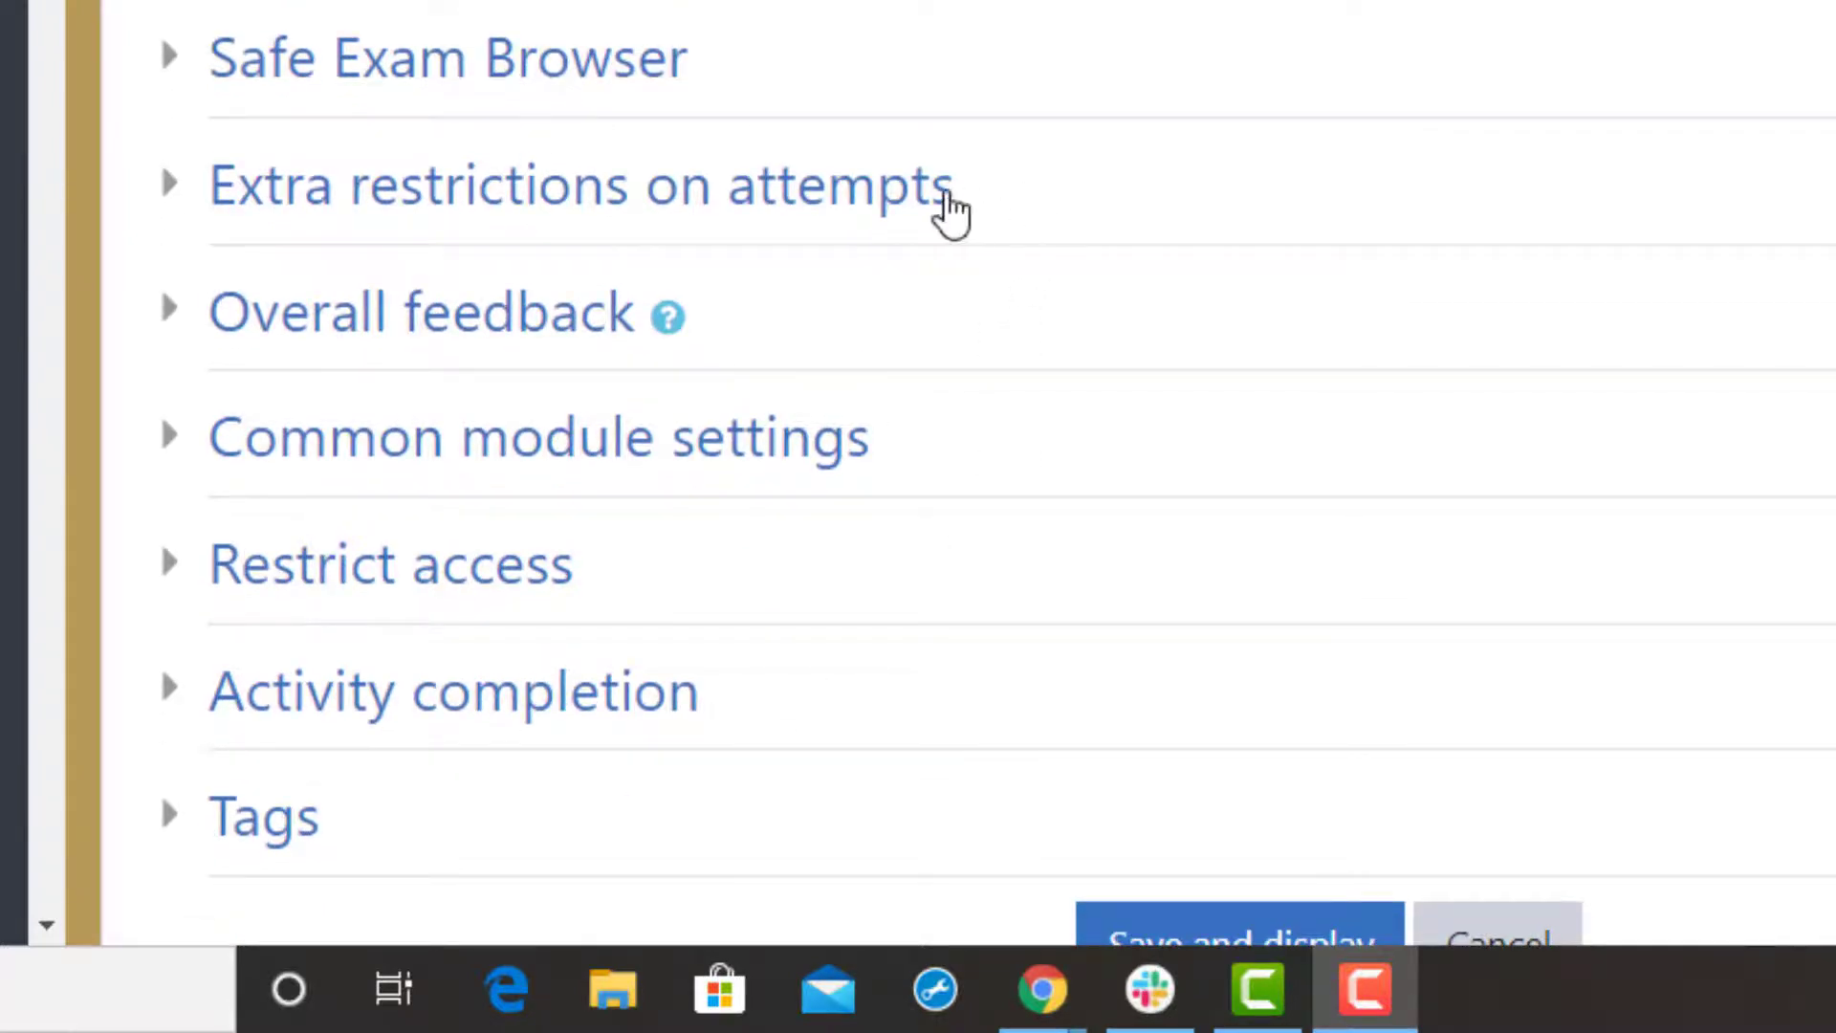
{"action": "left_click", "coordinate": [757, 186]}
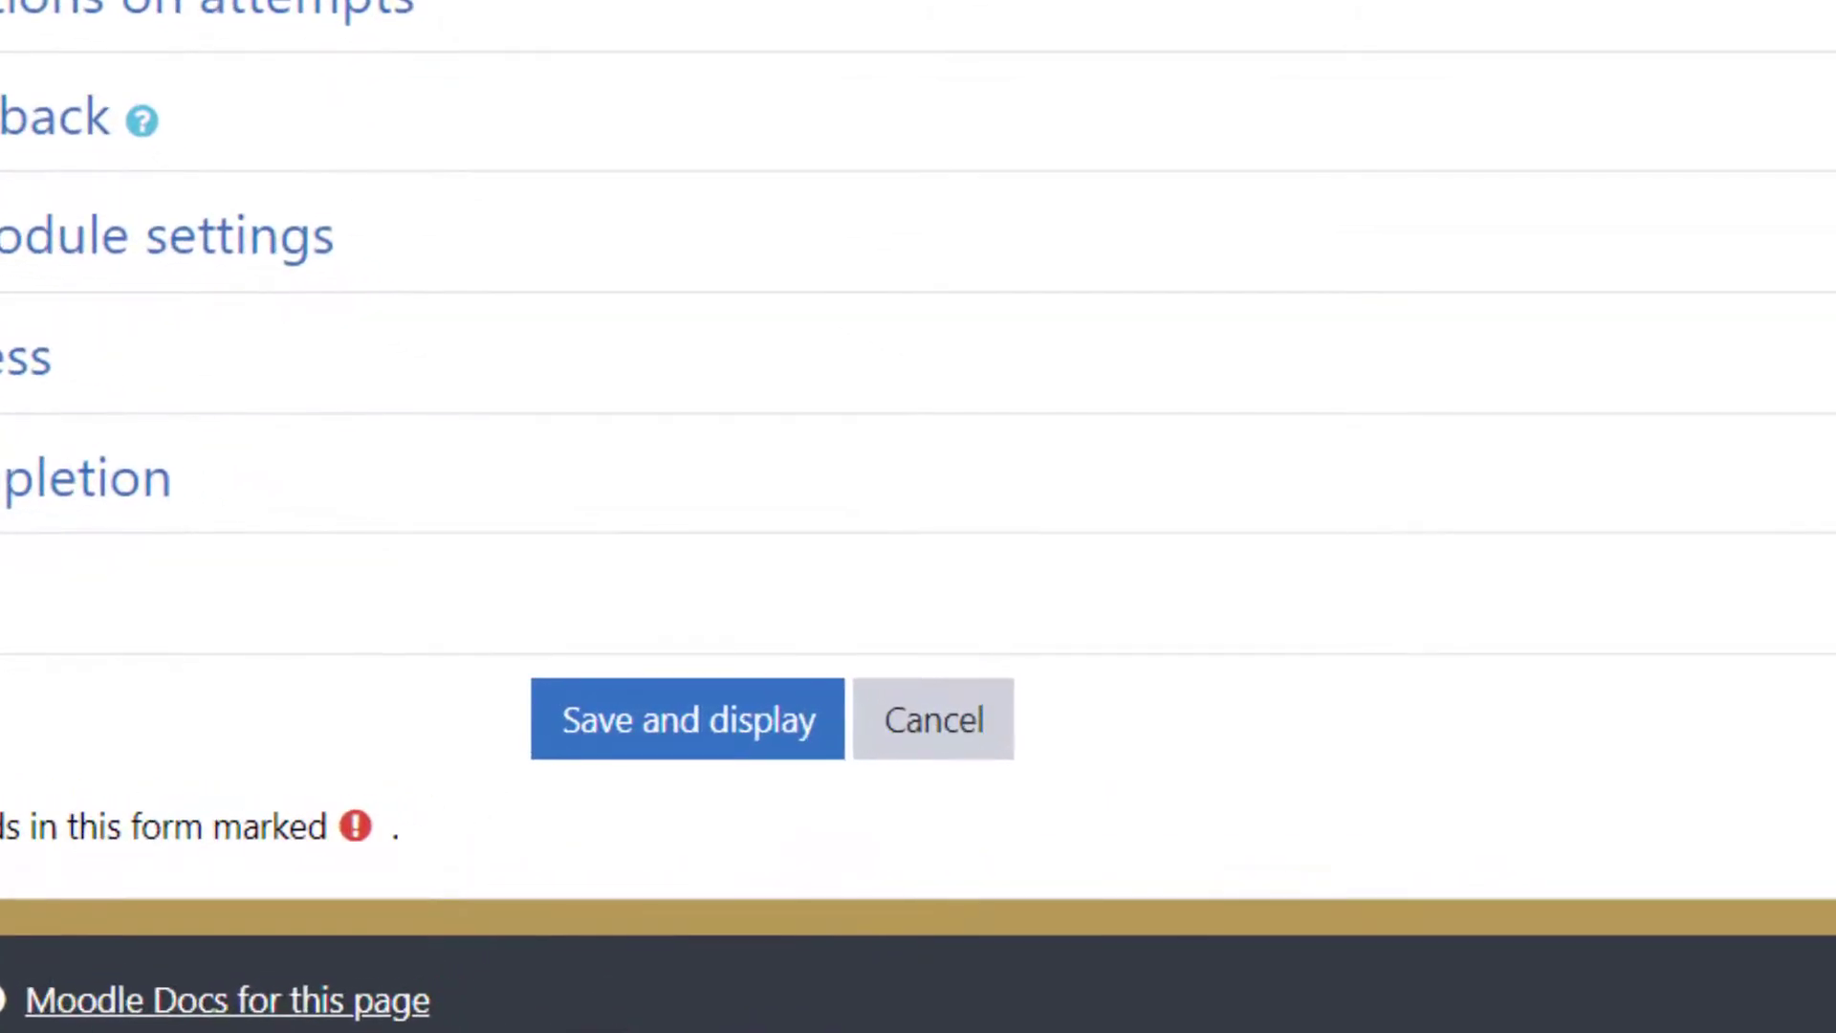
Step: Save and display the Week 1 quiz settings, then open the Faculty menu
{"action": "left_click", "coordinate": [701, 730]}
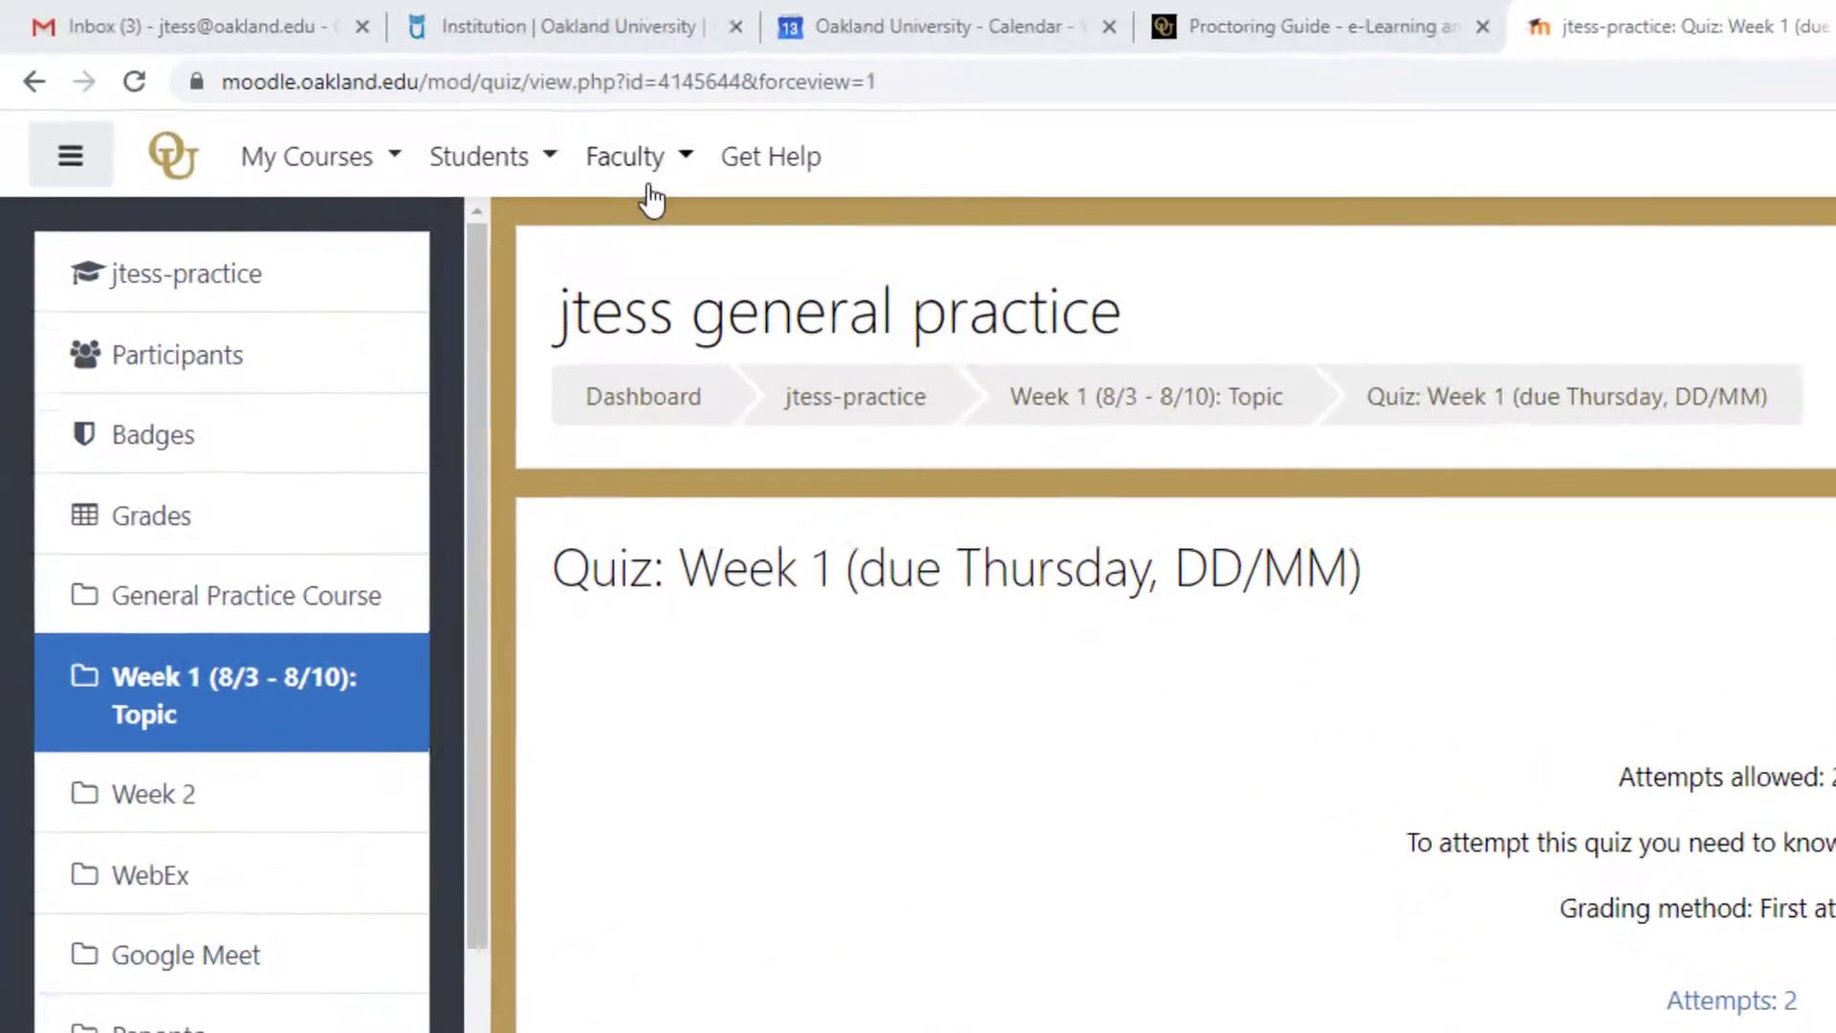
{"action": "left_click", "coordinate": [385, 96]}
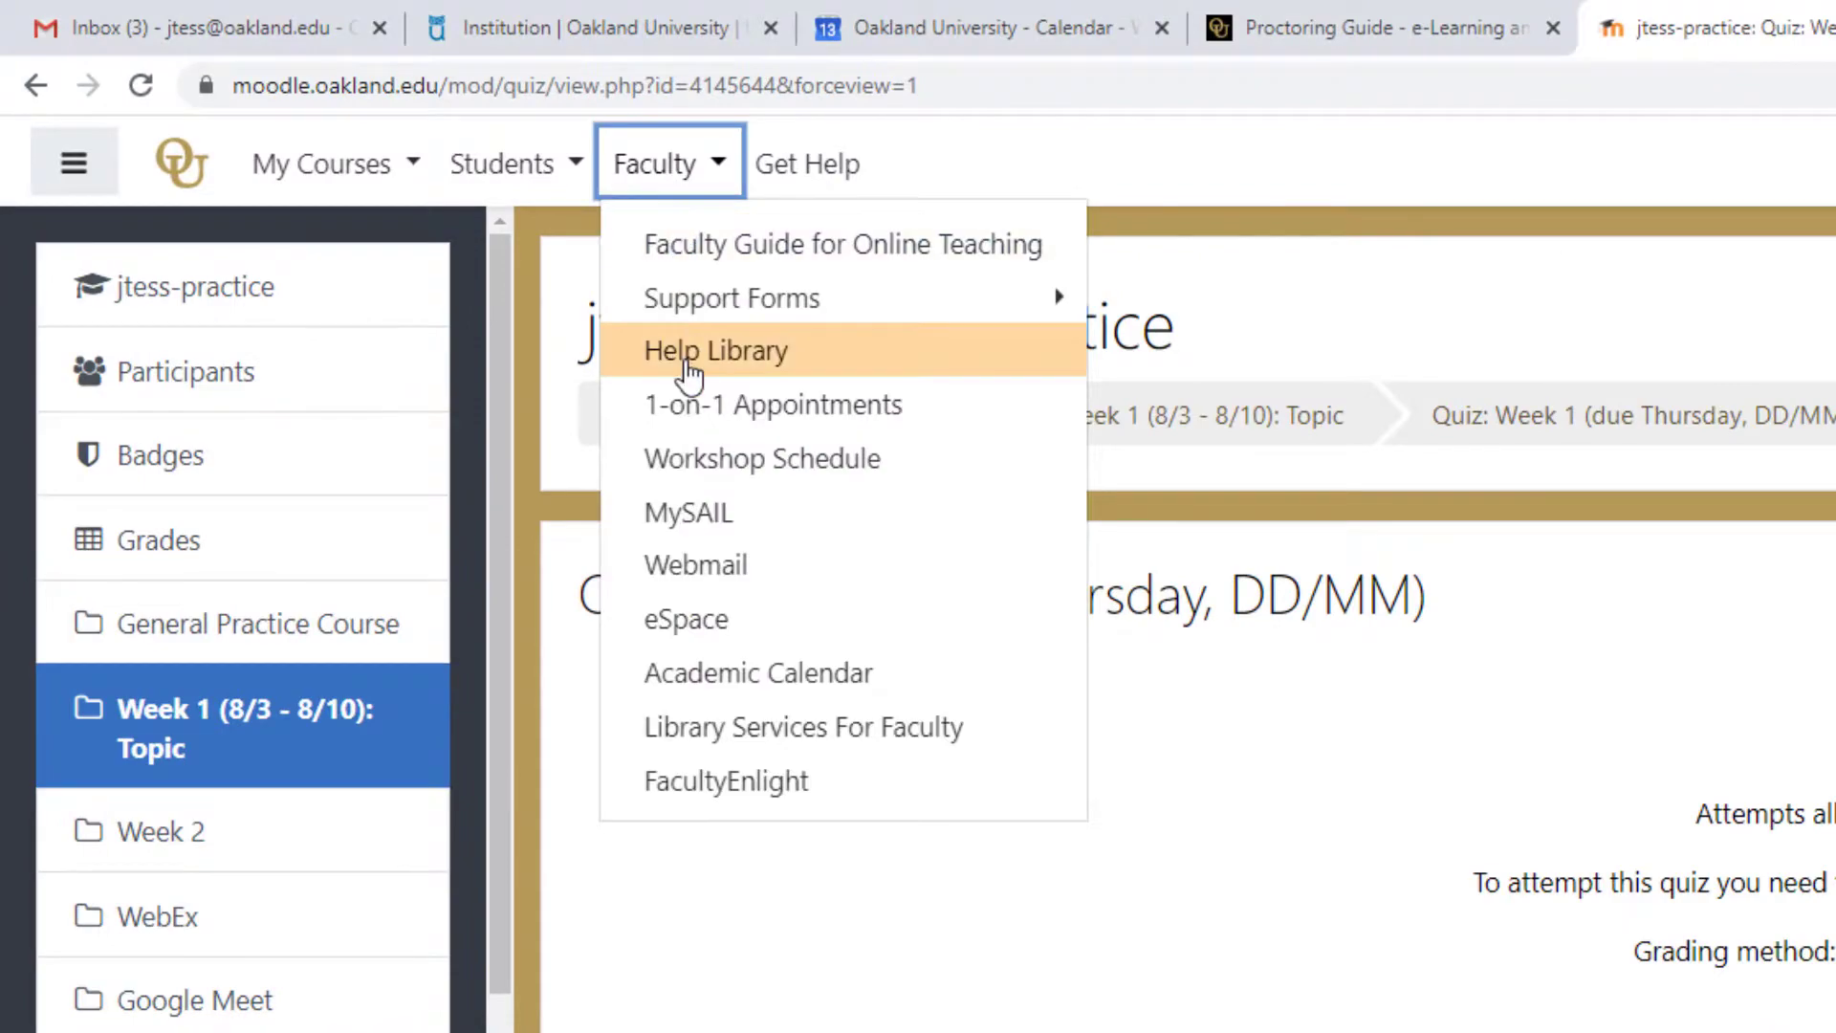